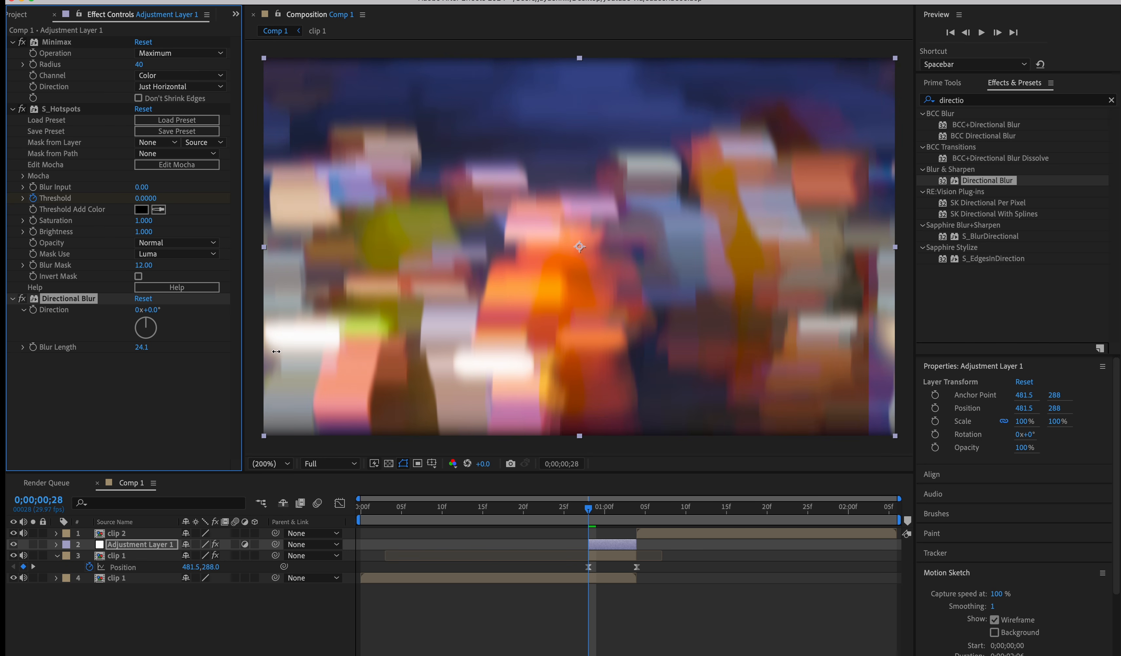
# Set the adjustment layer's Directional Blur direction to 90° and its blur length to about 22.6, and preview the transition.
pyautogui.click(156, 309)
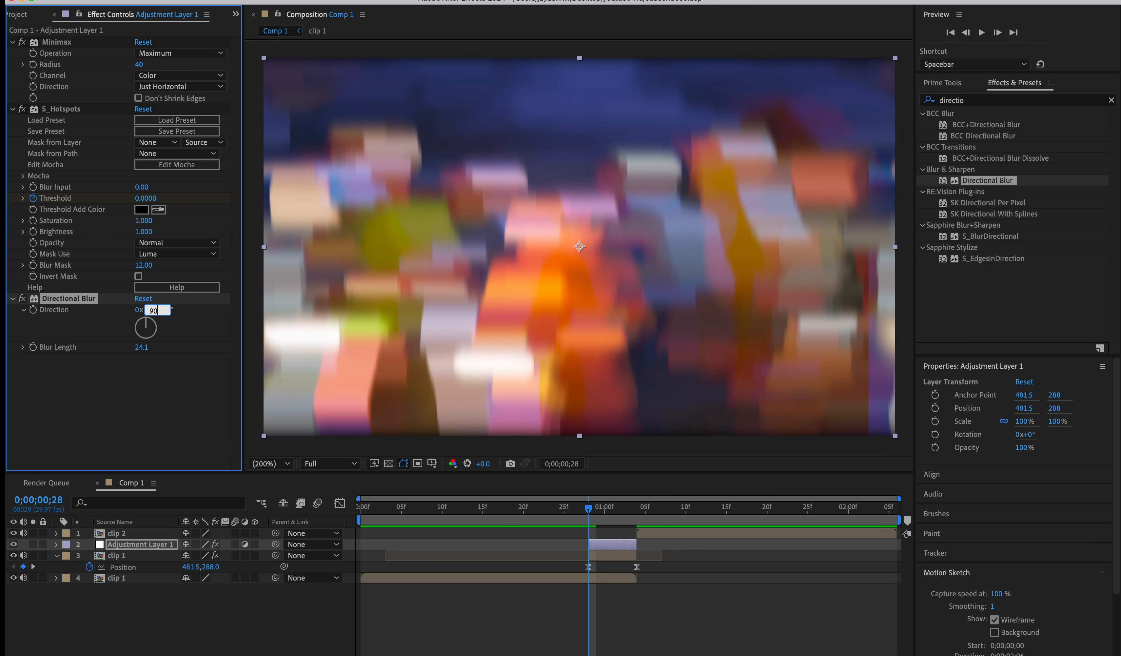
pyautogui.write('90')
pyautogui.press('Return')
pyautogui.moveTo(143, 347)
pyautogui.mouseDown()
pyautogui.moveTo(54, 352)
pyautogui.moveTo(5, 386)
pyautogui.mouseUp()
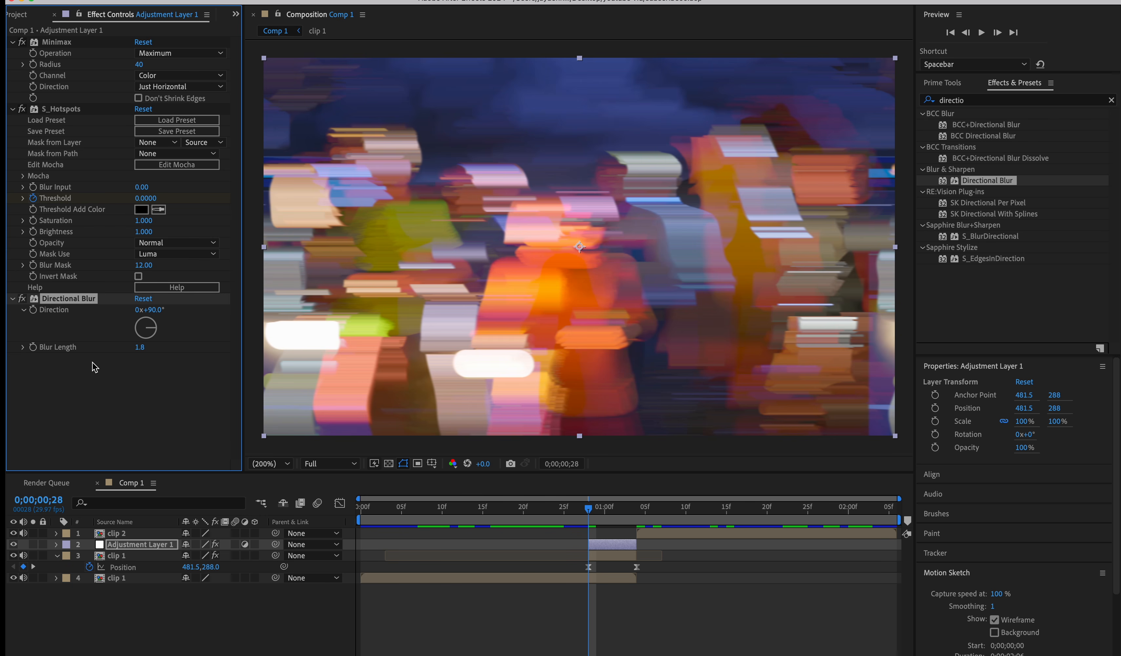
pyautogui.click(32, 347)
pyautogui.moveTo(140, 347); pyautogui.dragTo(243, 352)
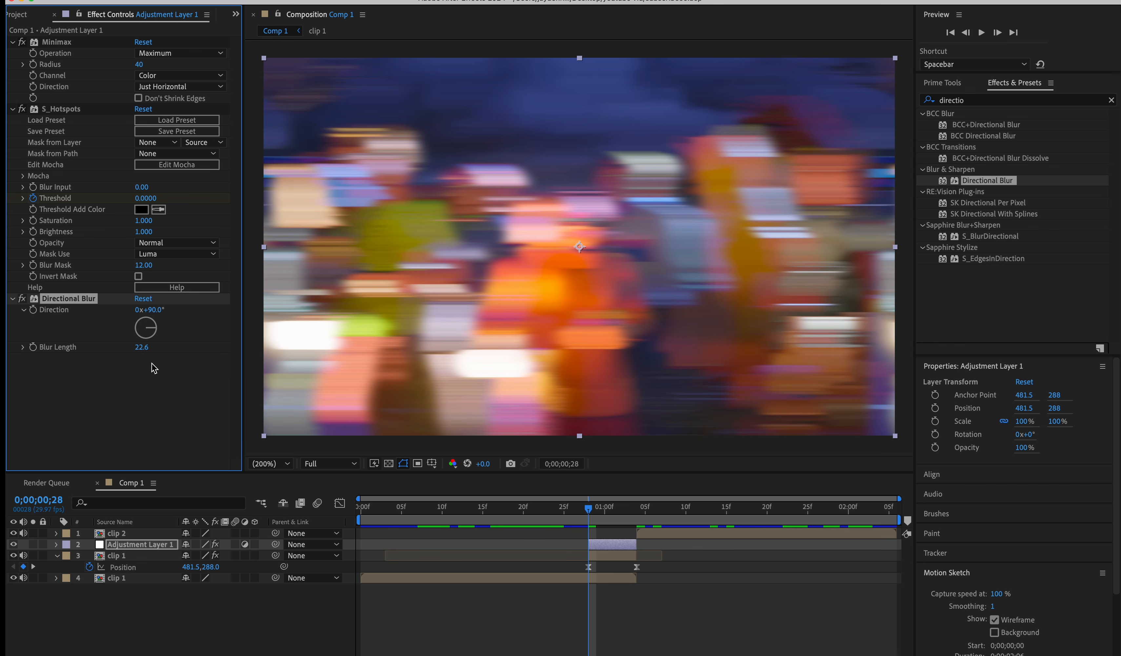
pyautogui.click(32, 346)
pyautogui.press('space')
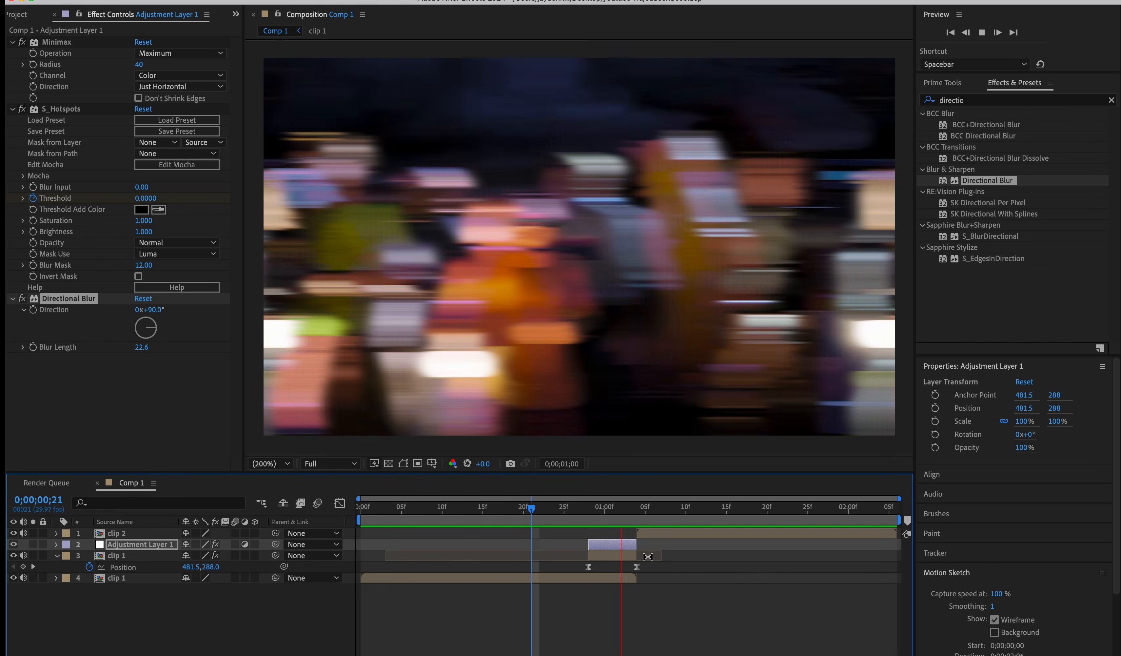
pyautogui.press('space')
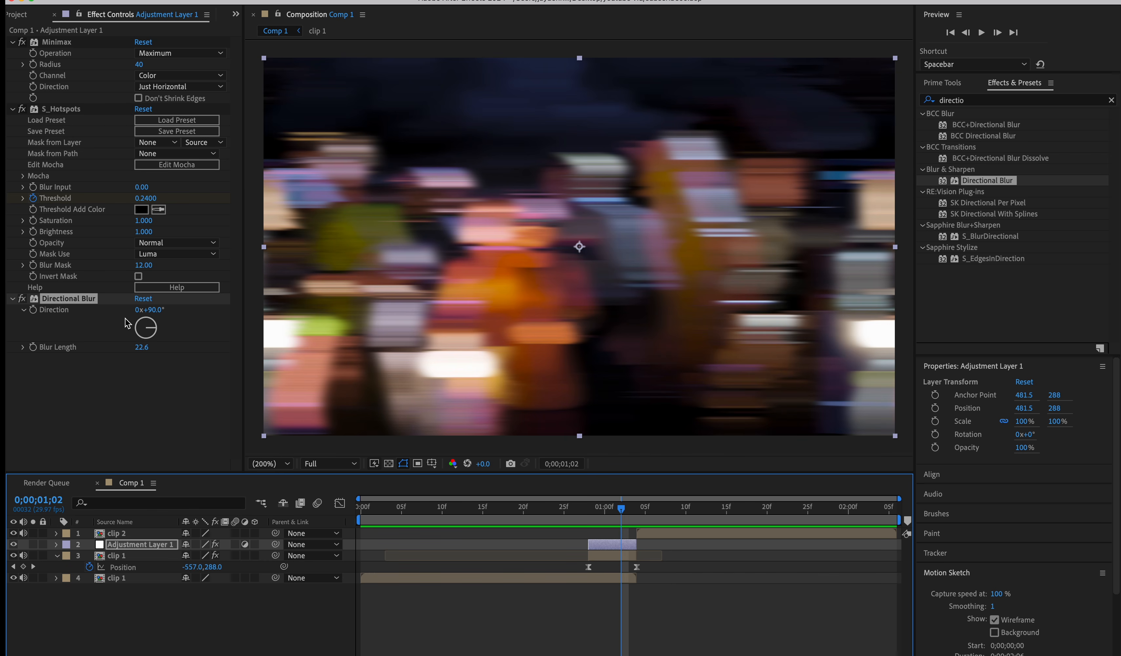
# Split the bottom clip 1 layer at 0;00;00;28, and split its earlier part again at 0;00;00;24.
pyautogui.moveTo(621, 536); pyautogui.dragTo(591, 521)
pyautogui.click(594, 577)
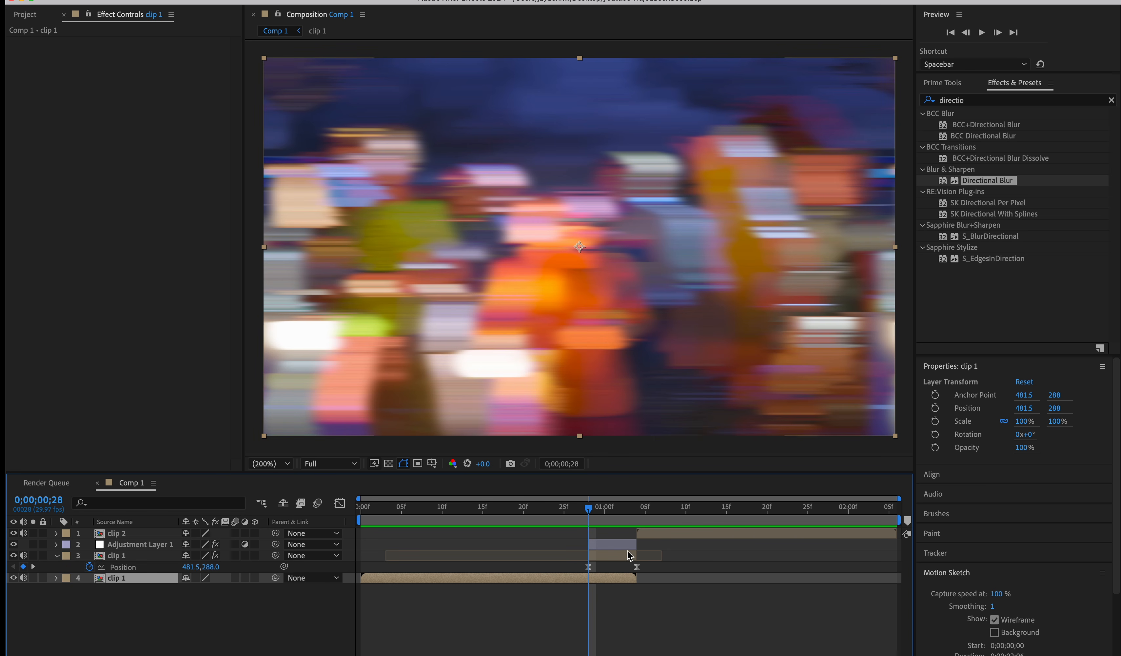
pyautogui.hotkey('ctrl', 'shift', 'd')
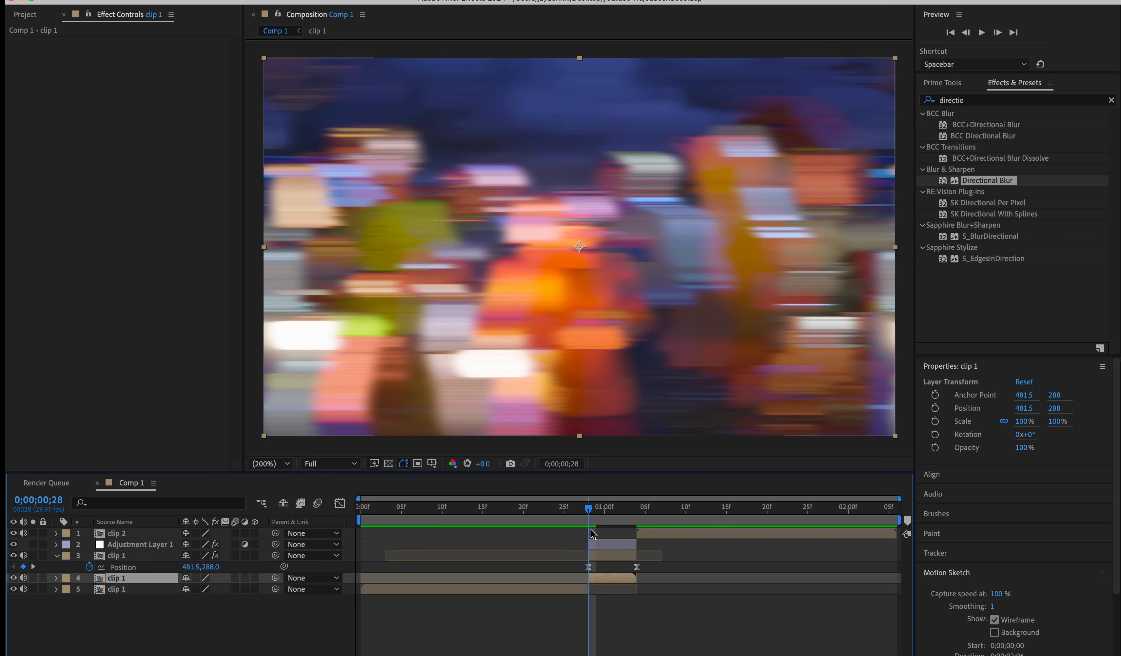
pyautogui.moveTo(565, 506); pyautogui.dragTo(555, 510)
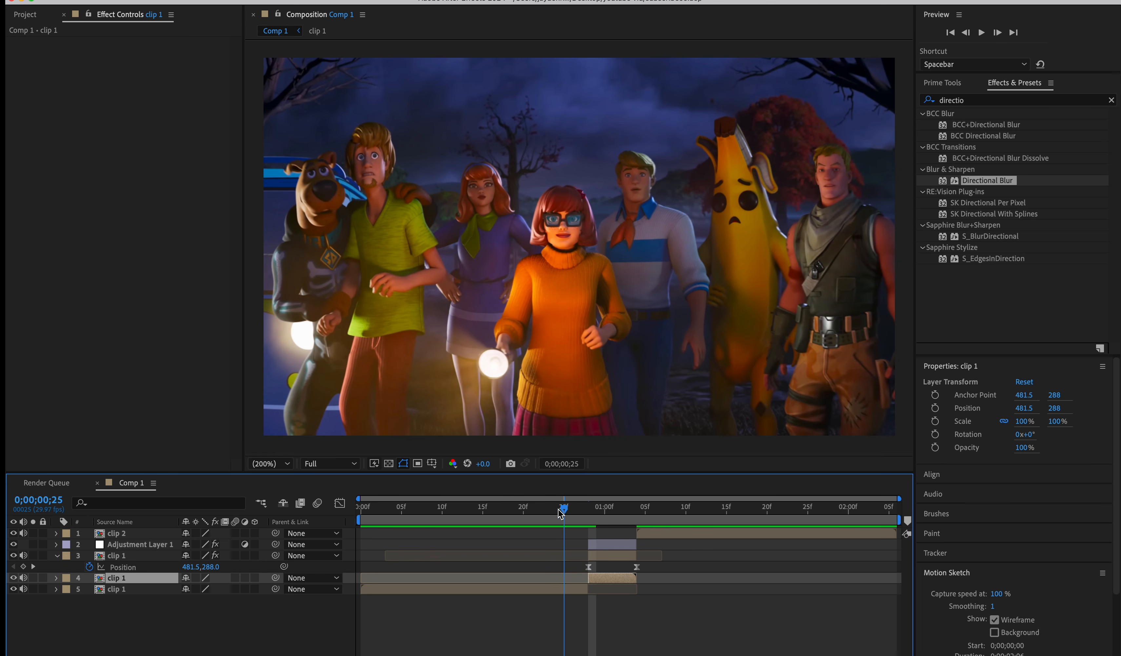
pyautogui.click(567, 591)
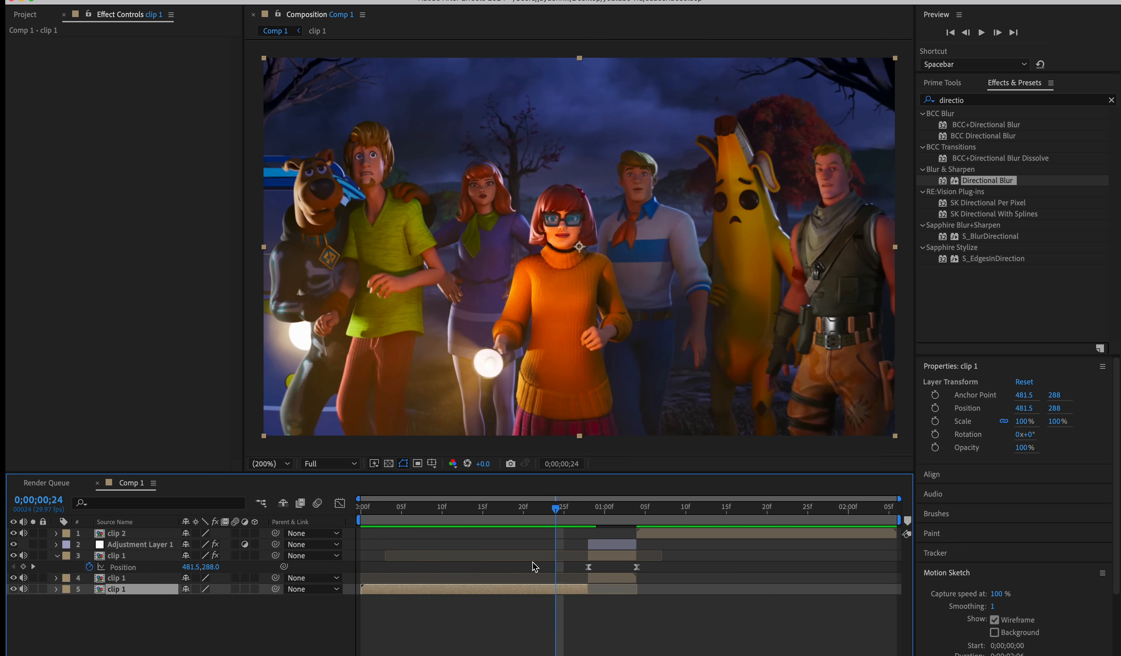
pyautogui.hotkey('ctrl', 'shift', 'd')
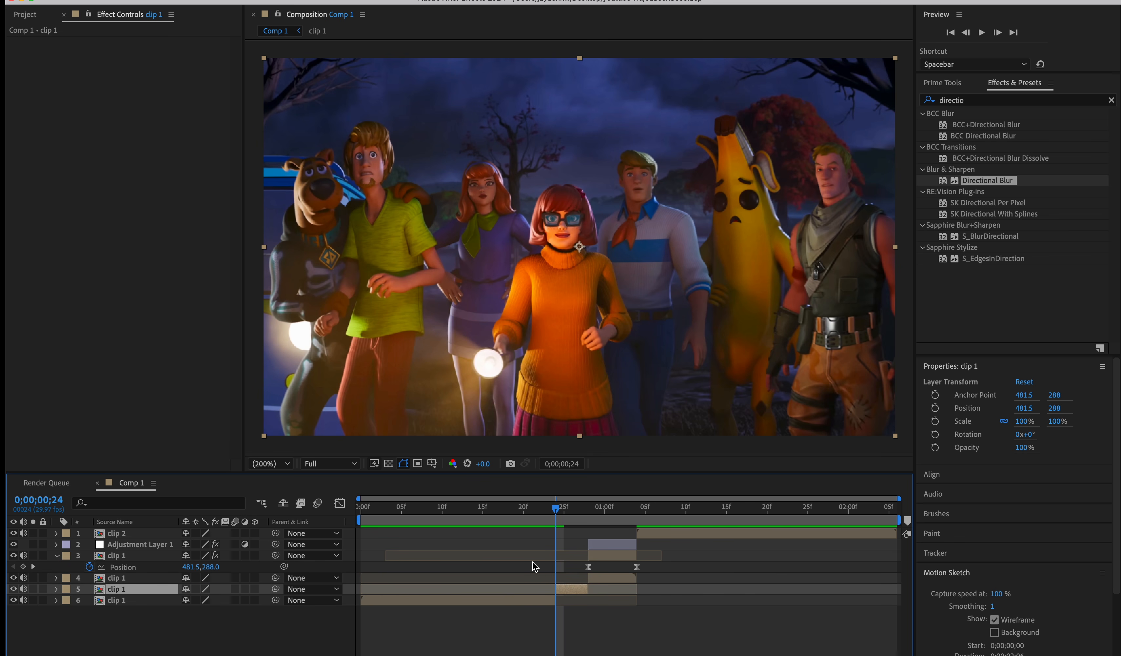
# Apply the Motion Tile effect to the short clip 1 segment starting at 0;00;00;24 and set its output width to 200.
pyautogui.click(989, 102)
pyautogui.write('moti')
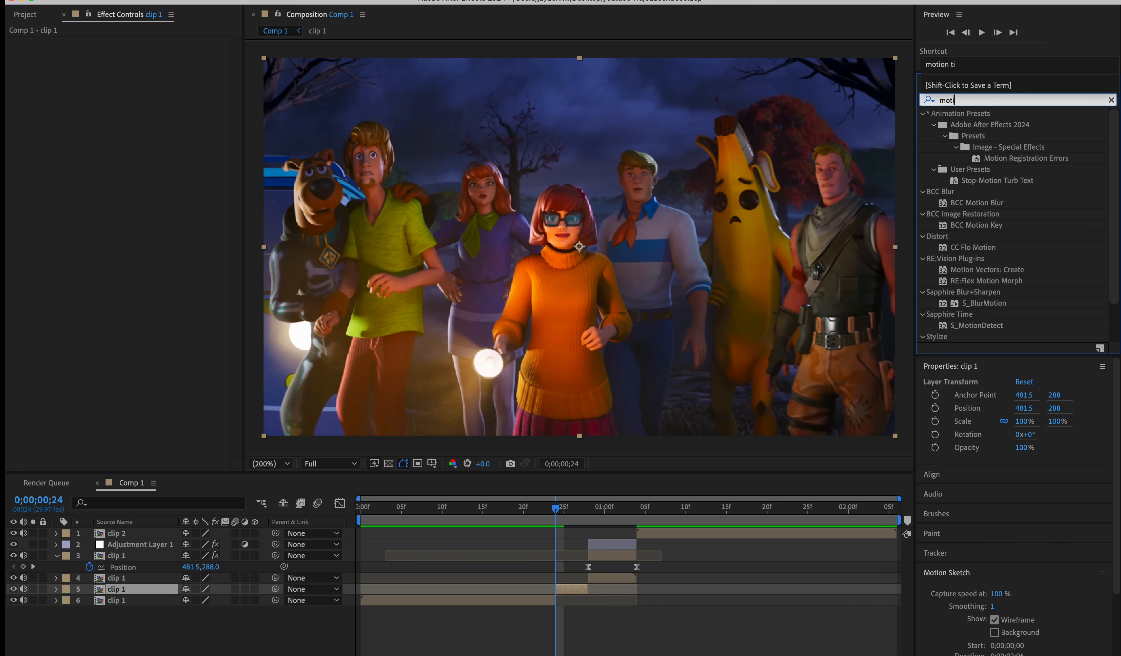
pyautogui.write('o')
pyautogui.write('n ti')
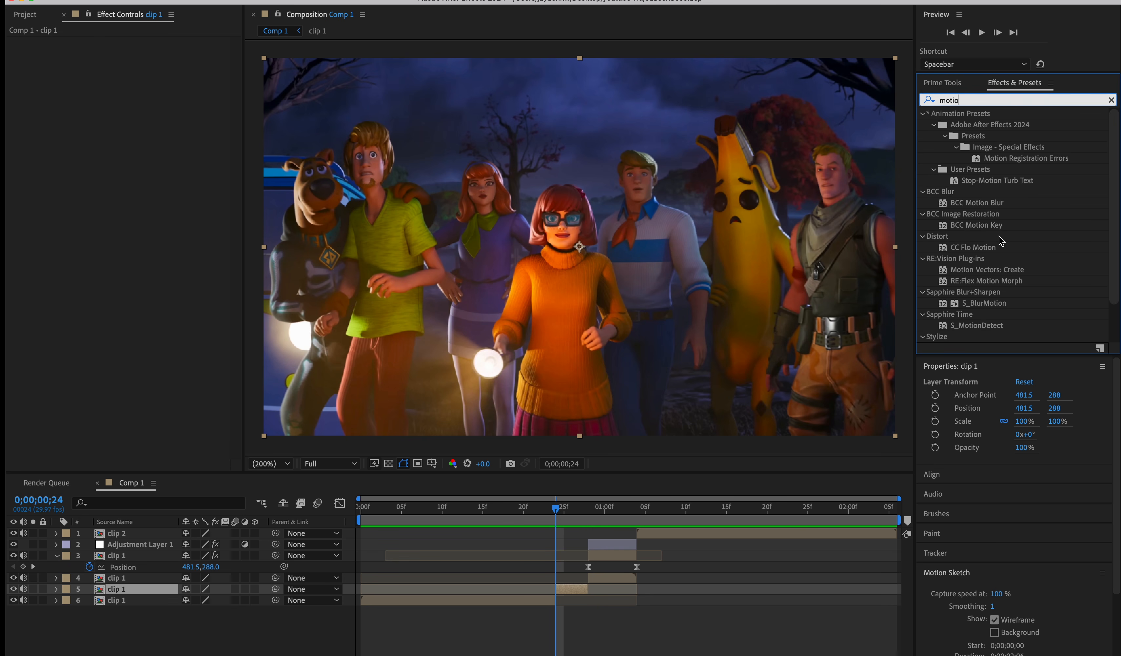
pyautogui.moveTo(965, 125); pyautogui.dragTo(568, 586)
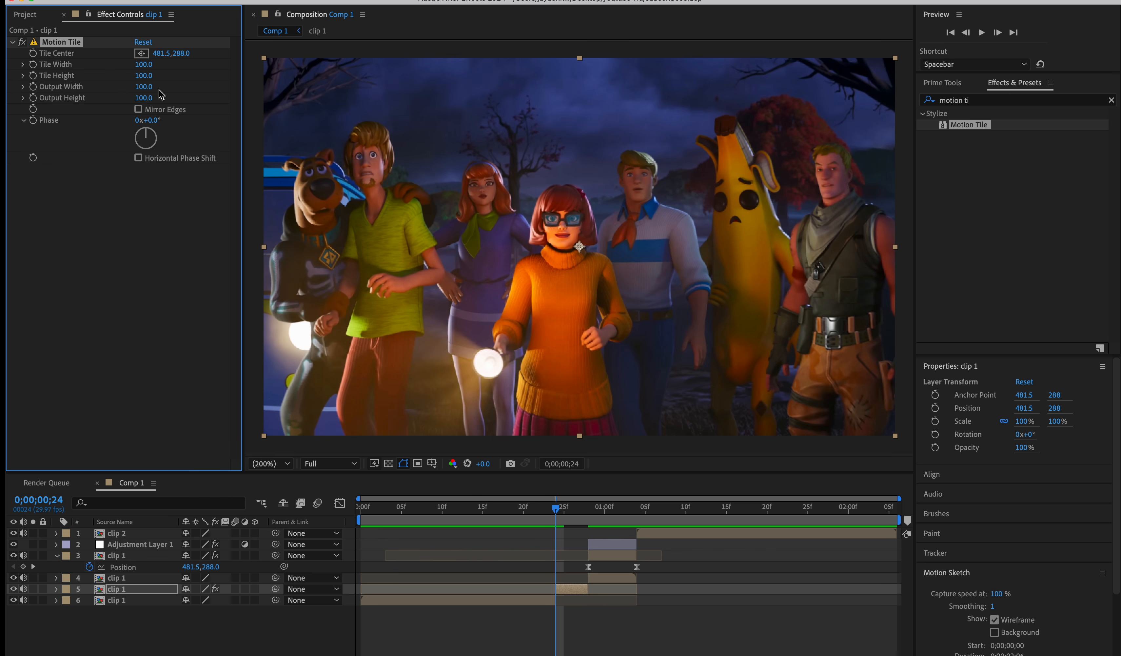
pyautogui.click(150, 86)
pyautogui.press('Return')
# Keyframe the short segment's position at 0;00;00;24, and at 0;00;00;27 shift its horizontal position to 92.5.
pyautogui.press('p')
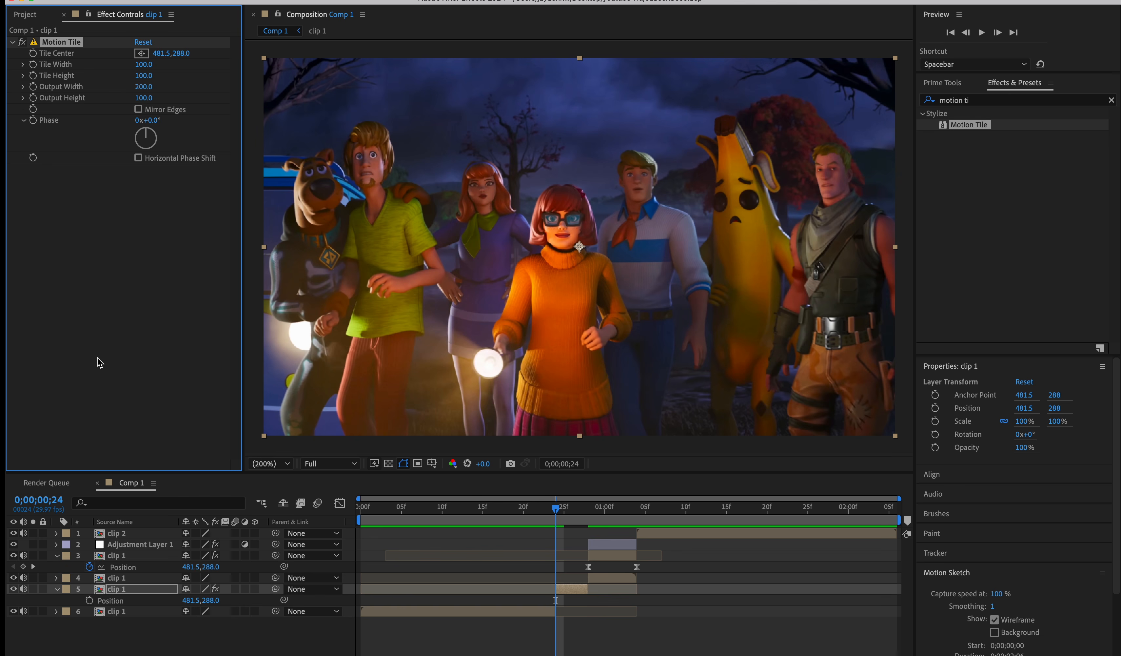
pyautogui.click(89, 601)
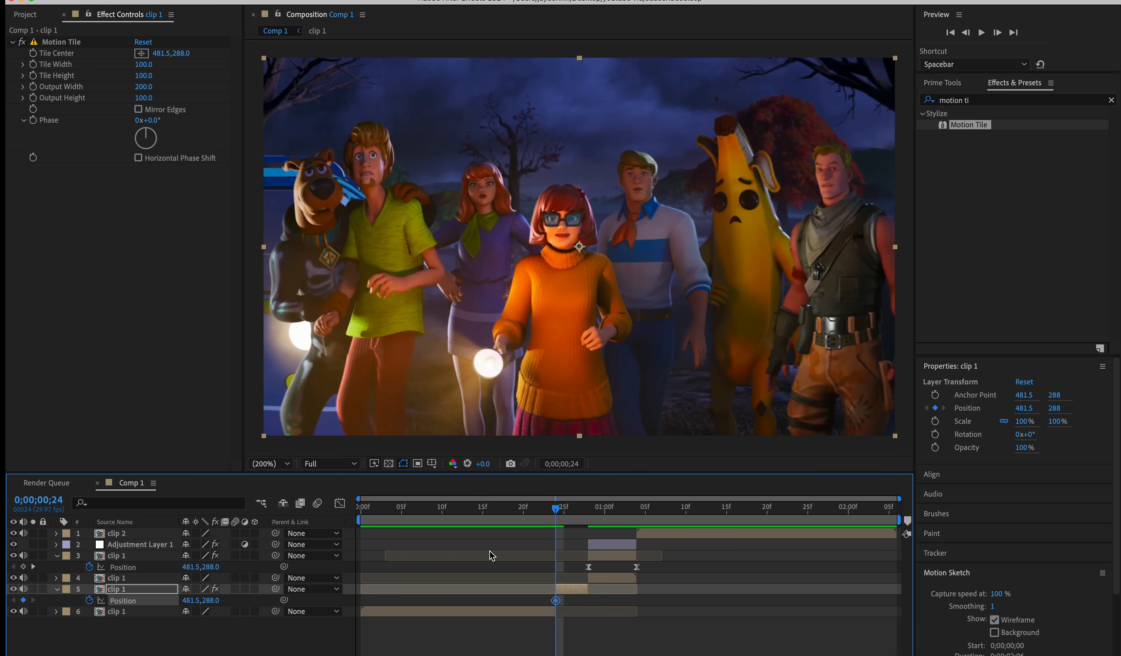
pyautogui.click(571, 508)
pyautogui.click(579, 512)
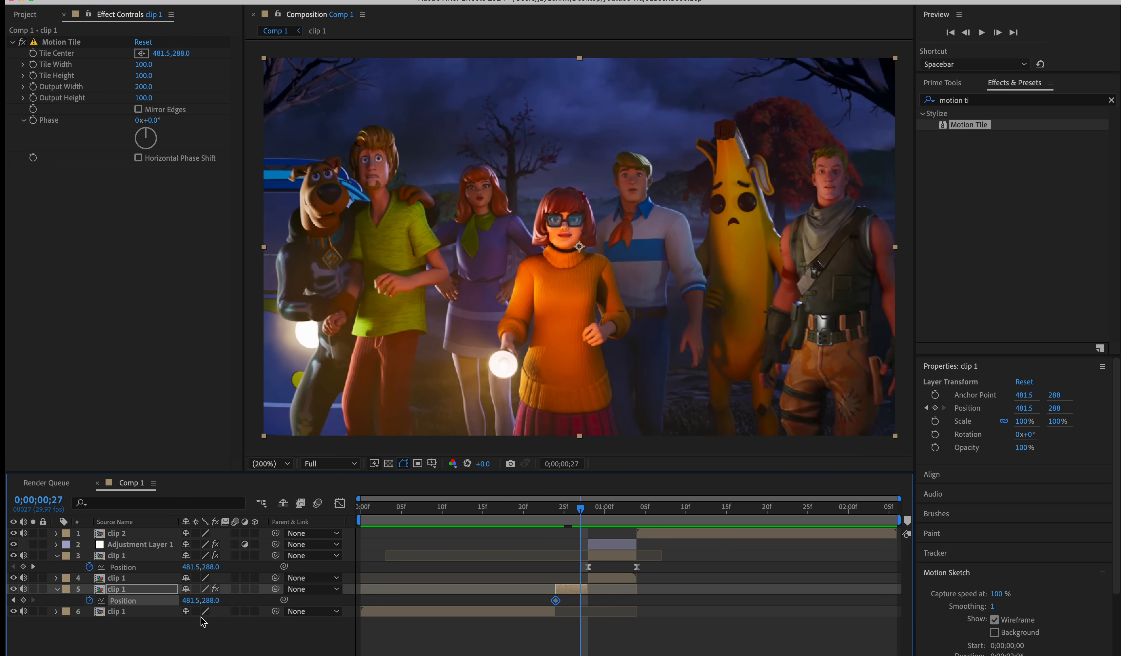
pyautogui.moveTo(198, 600); pyautogui.dragTo(118, 603)
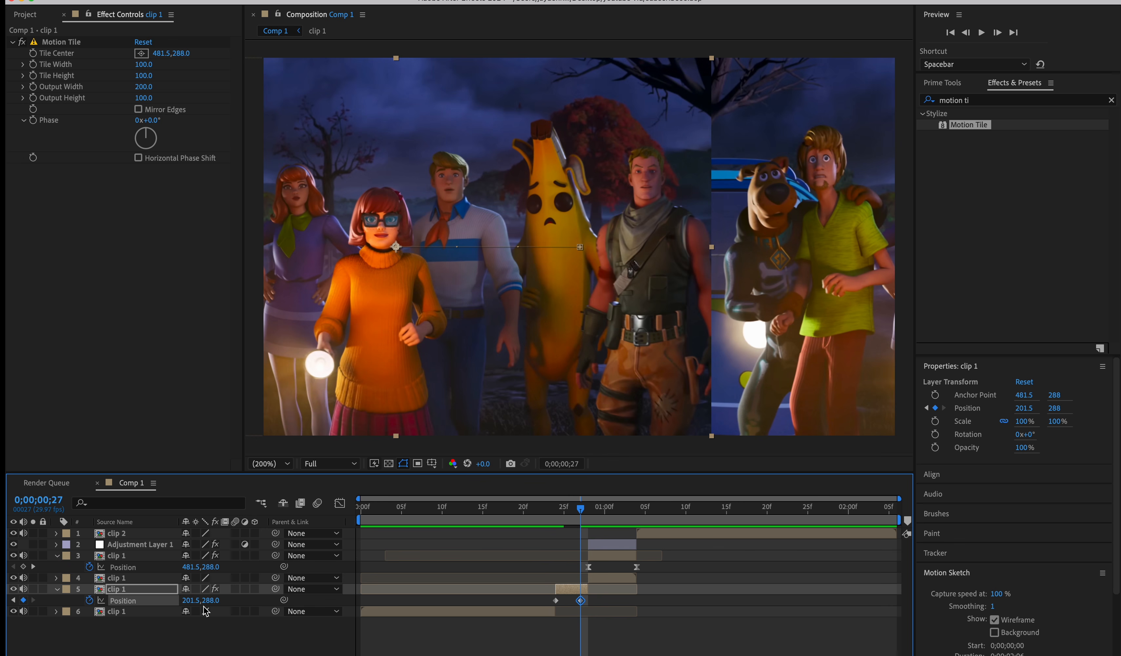
pyautogui.moveTo(198, 604); pyautogui.dragTo(126, 600)
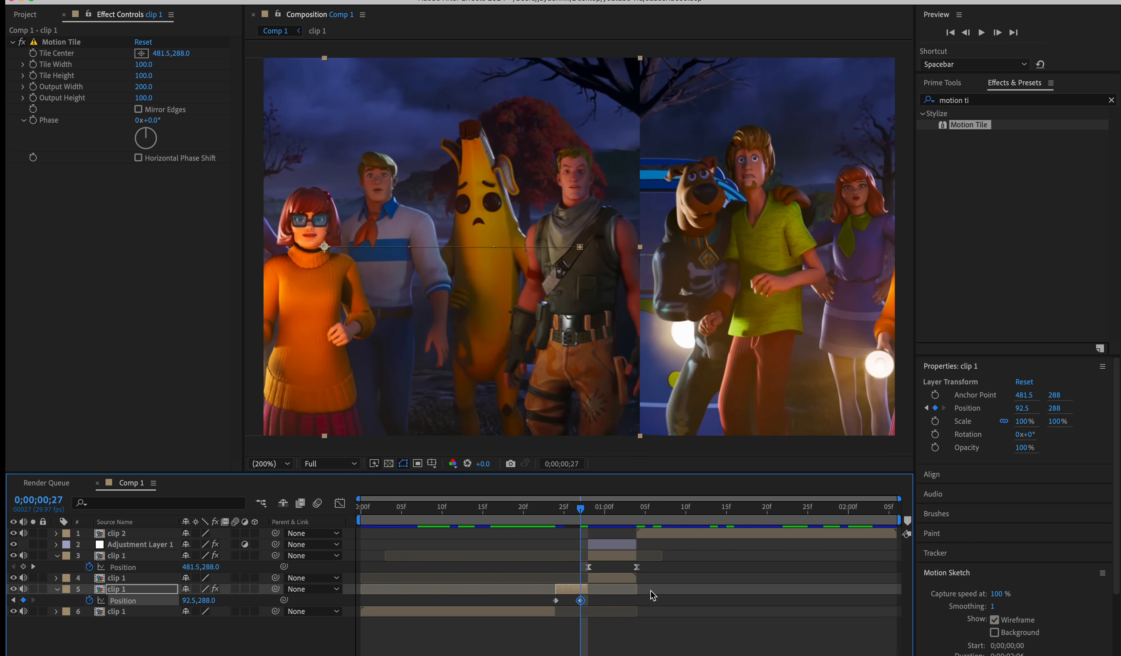
# Move the second position keyframe to the segment's end at 0;00;00;28 and apply Easy Ease to both position keyframes.
pyautogui.moveTo(581, 600); pyautogui.dragTo(540, 607)
pyautogui.rightClick(557, 606)
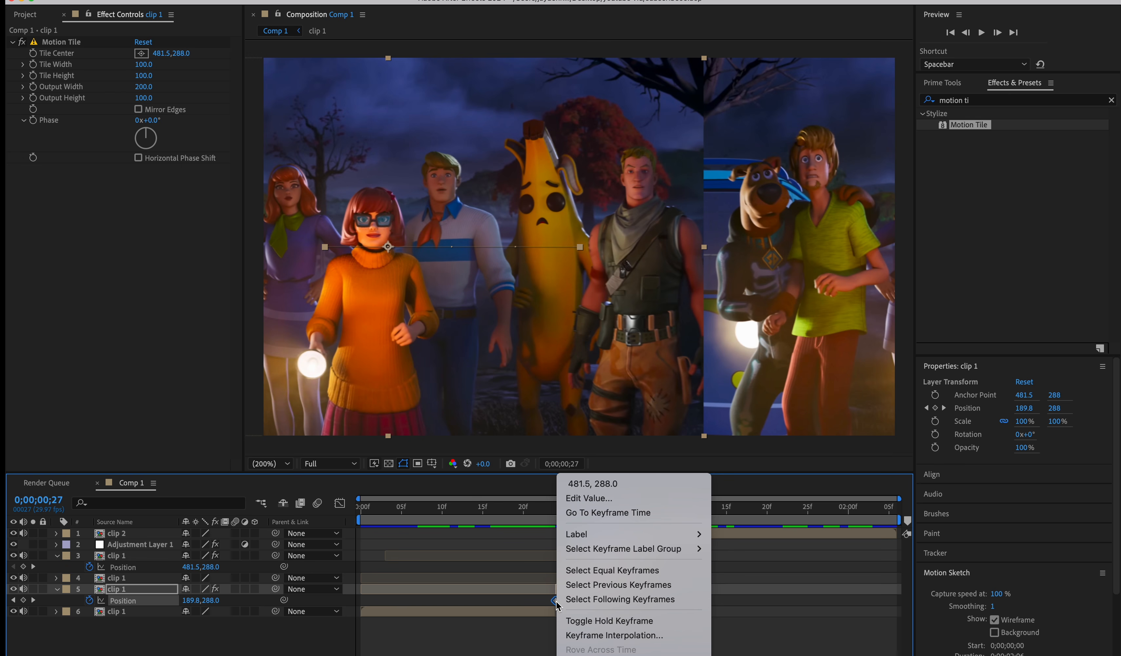
pyautogui.moveTo(599, 654)
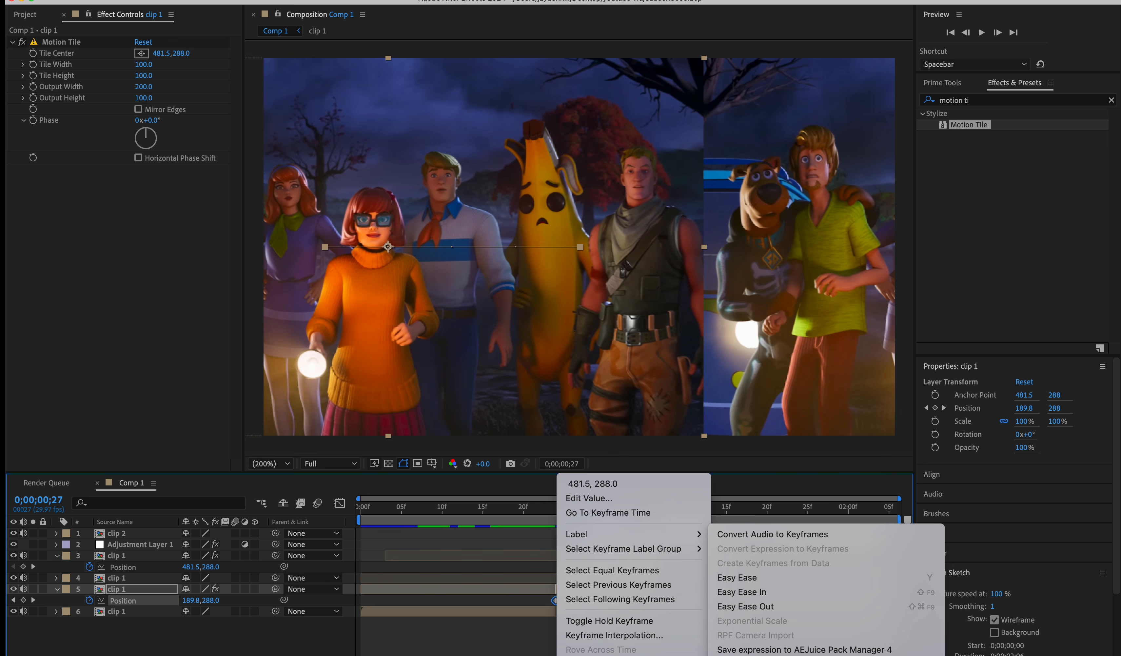
pyautogui.click(742, 576)
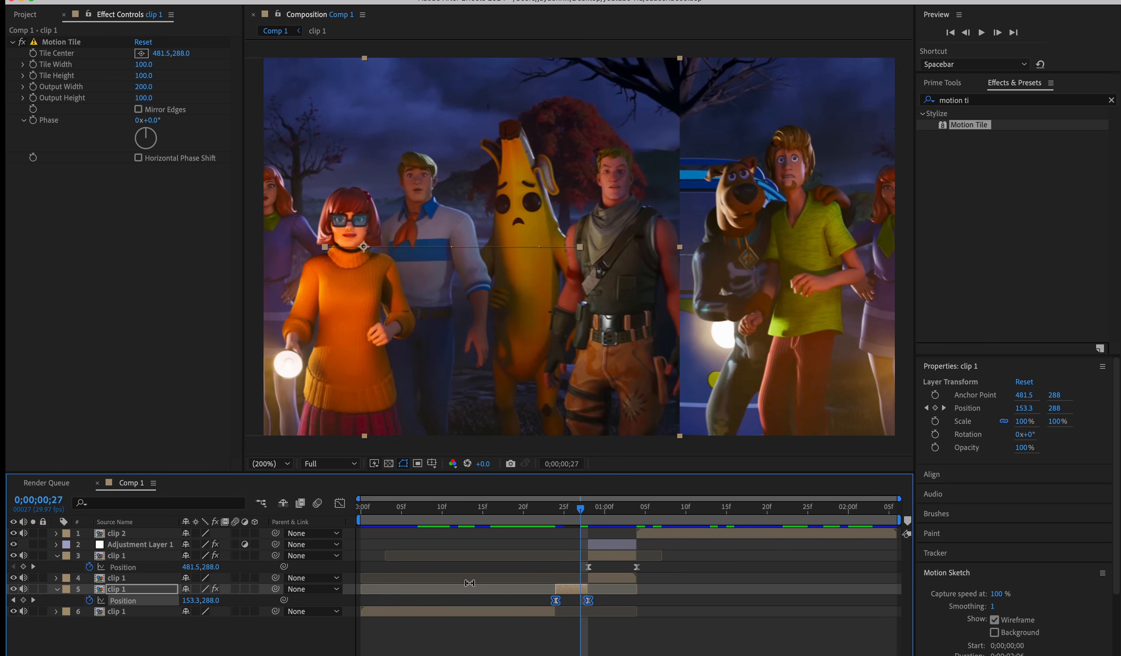
# Separate the segment's position into X and Y dimensions and remove the Y Position keyframes.
pyautogui.rightClick(136, 606)
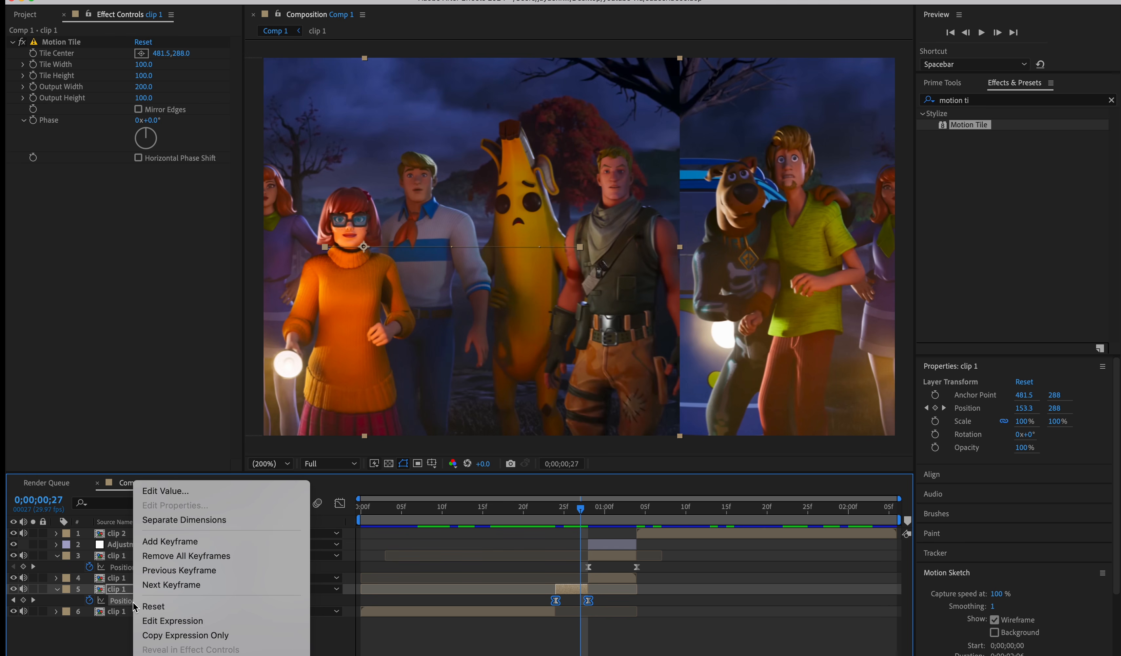
pyautogui.click(204, 523)
pyautogui.moveTo(580, 513); pyautogui.dragTo(581, 514)
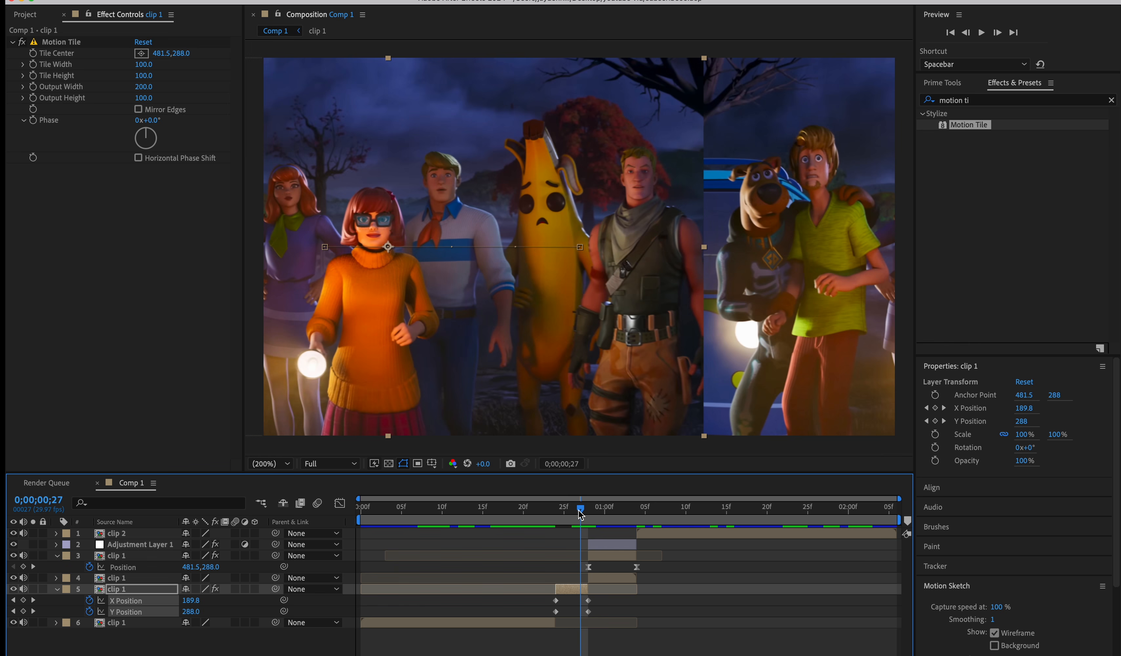
pyautogui.click(127, 642)
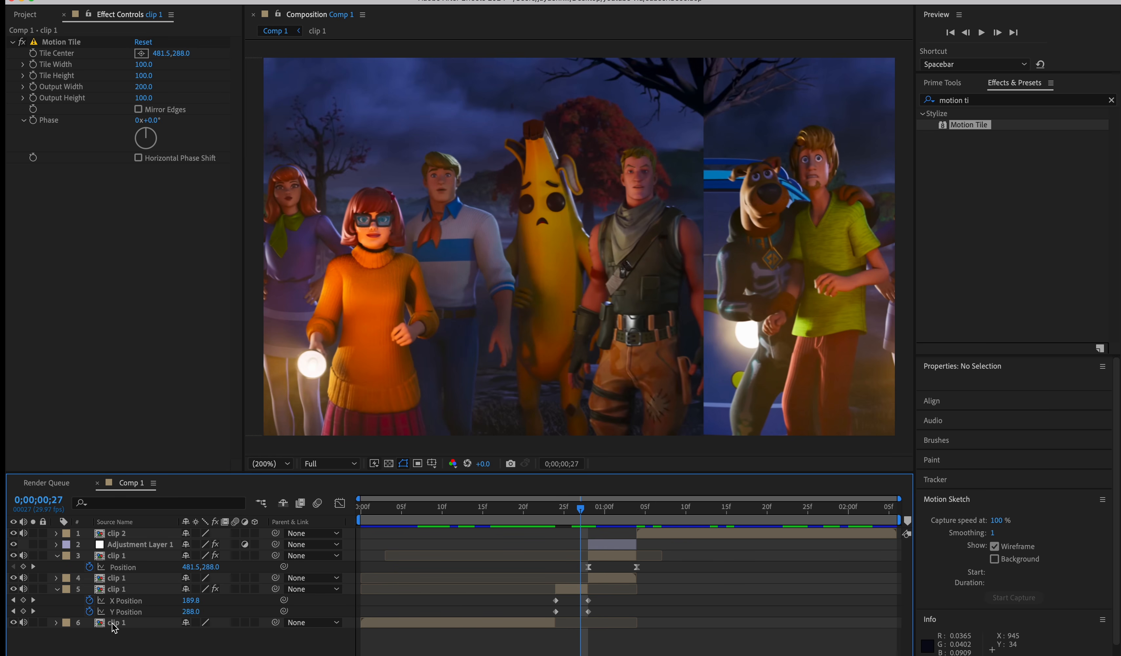
pyautogui.click(89, 611)
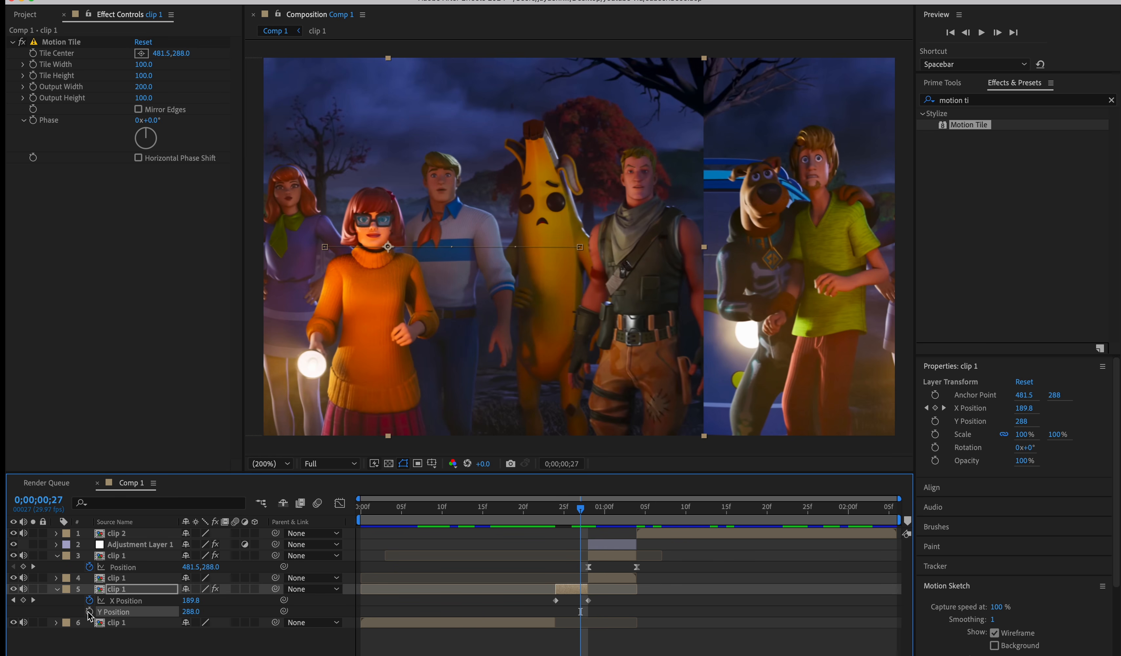
# Apply Easy Ease to both X Position keyframes of the short segment.
pyautogui.click(140, 600)
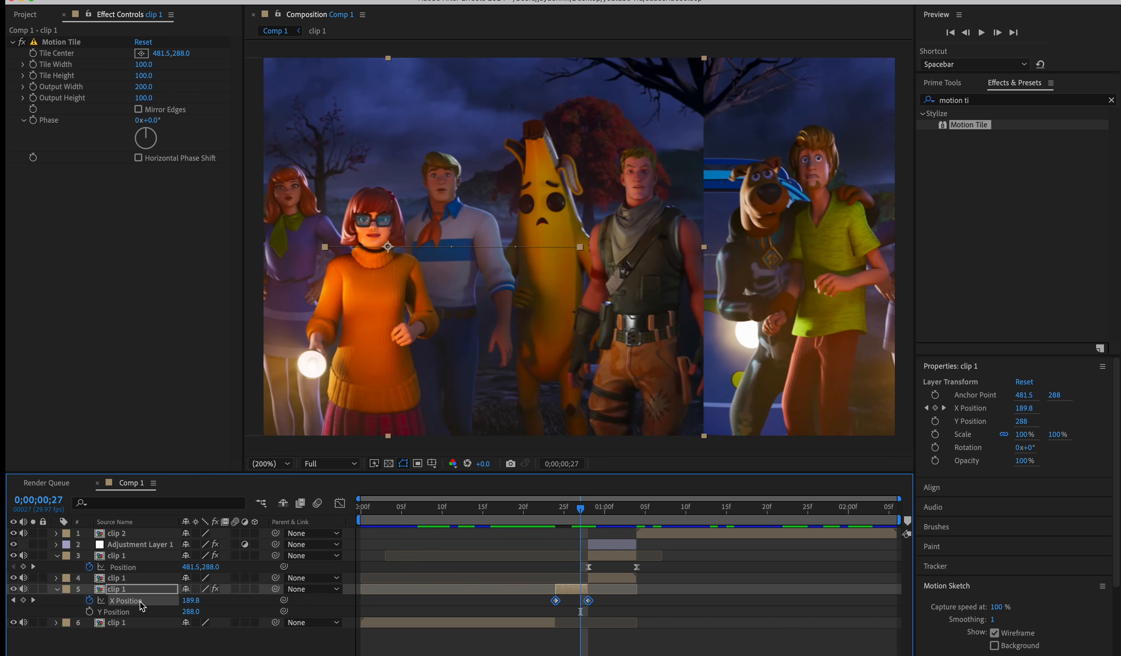
pyautogui.rightClick(560, 608)
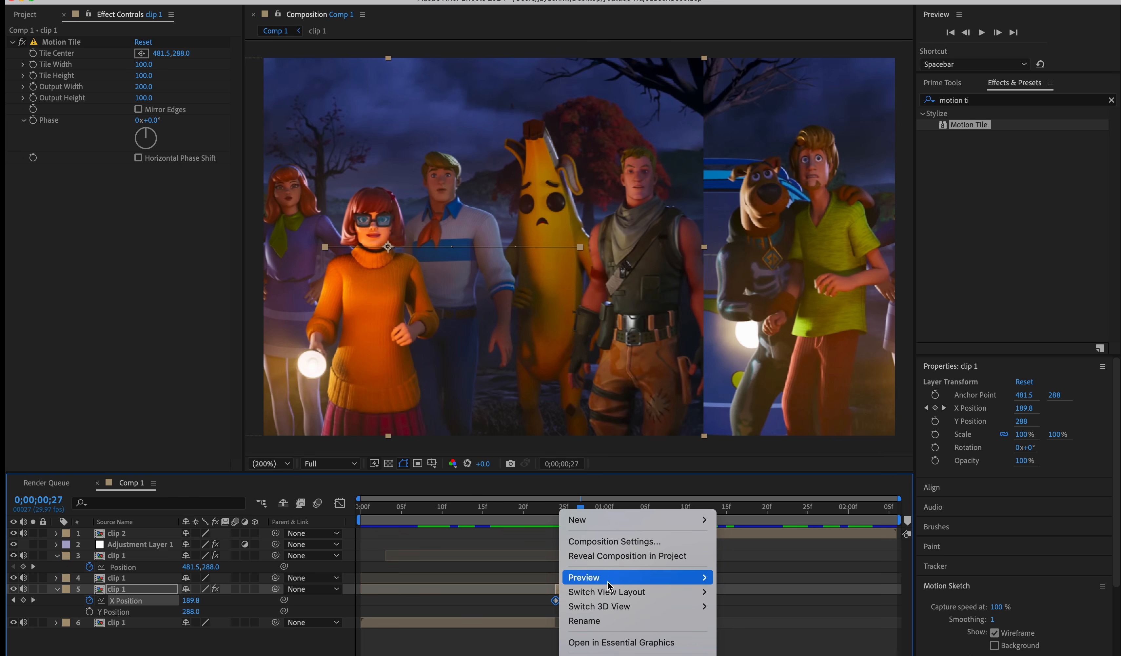
pyautogui.click(531, 606)
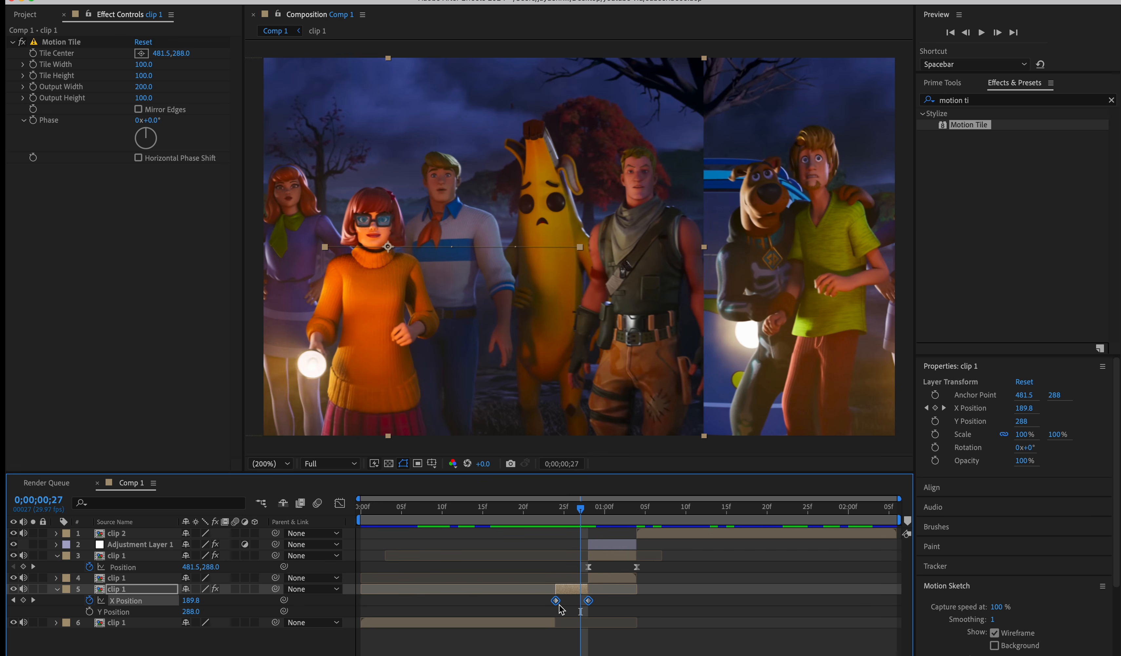
pyautogui.press('F9')
pyautogui.click(559, 606)
pyautogui.click(557, 599)
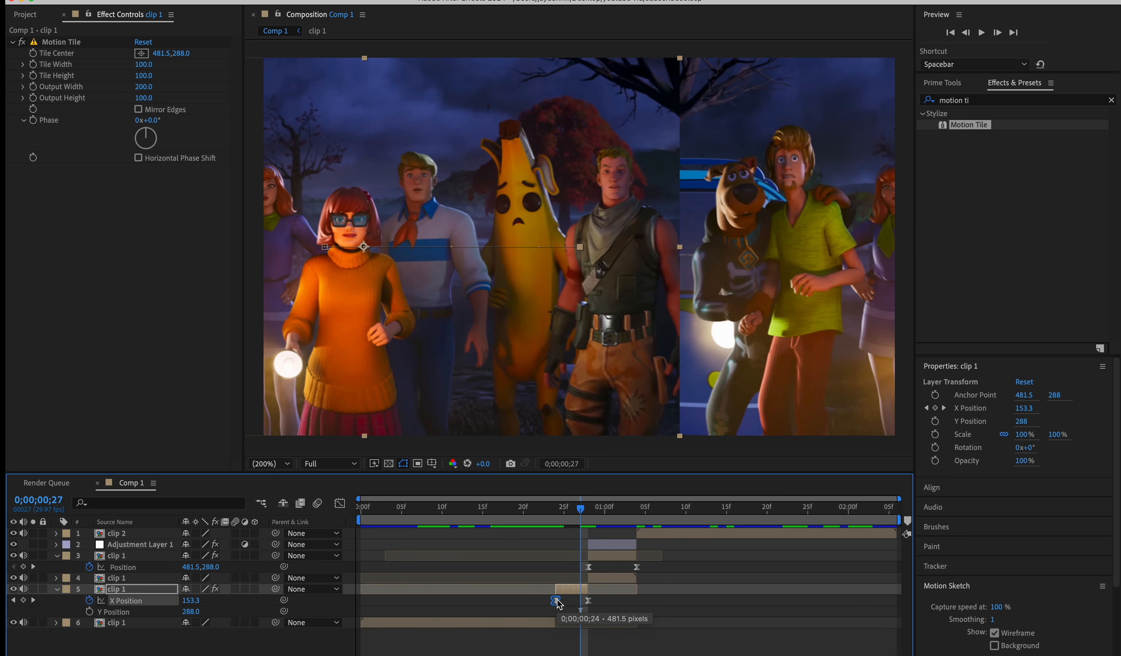
# Display the X Position value graph and reshape its curve to start gently and drop steeply into the last keyframe.
pyautogui.click(339, 502)
pyautogui.click(497, 652)
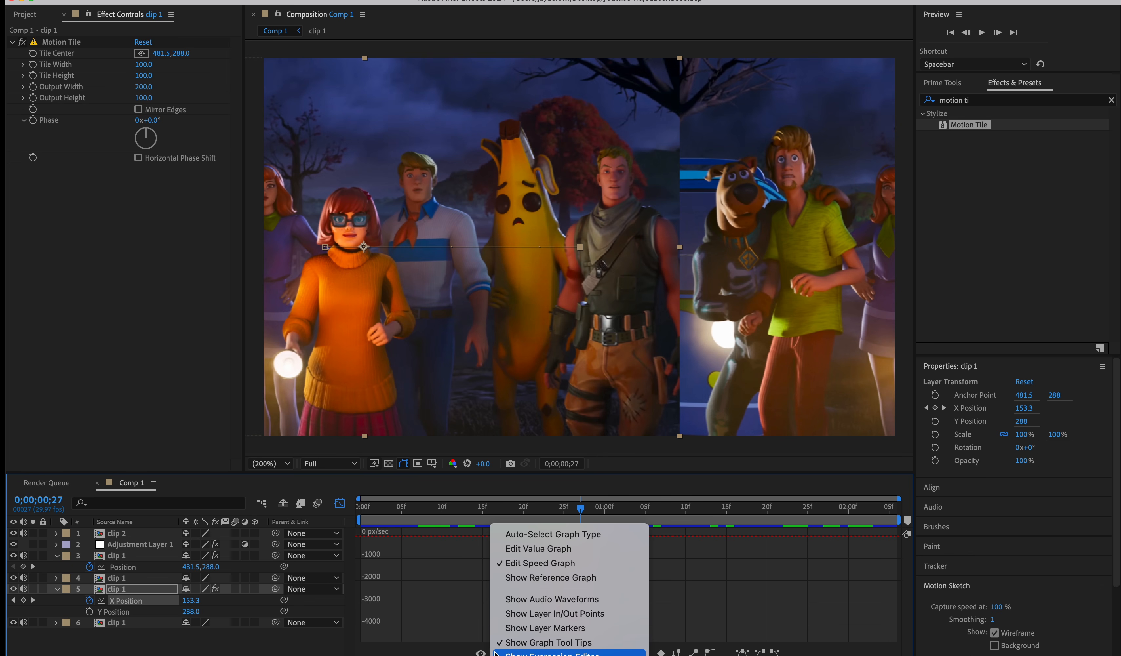
pyautogui.click(544, 555)
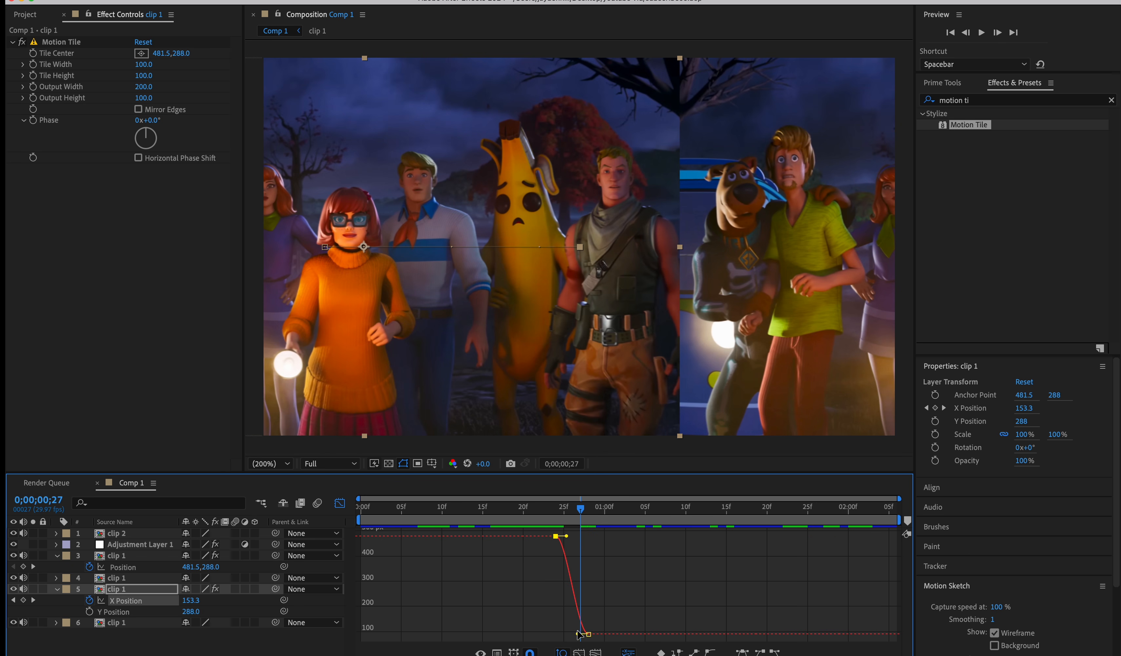
pyautogui.moveTo(580, 635); pyautogui.dragTo(609, 566)
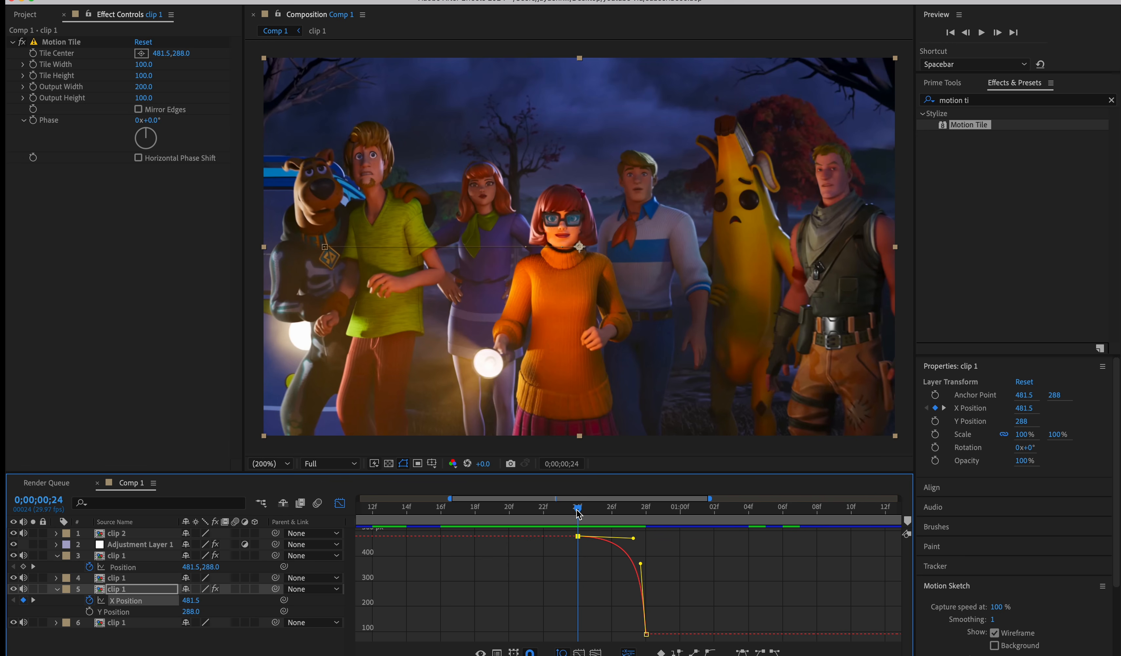
# Enable motion blur for the short clip 1 segment and preview its sliding motion.
pyautogui.press('space')
pyautogui.press('space')
pyautogui.moveTo(652, 511); pyautogui.dragTo(595, 517)
pyautogui.click(235, 588)
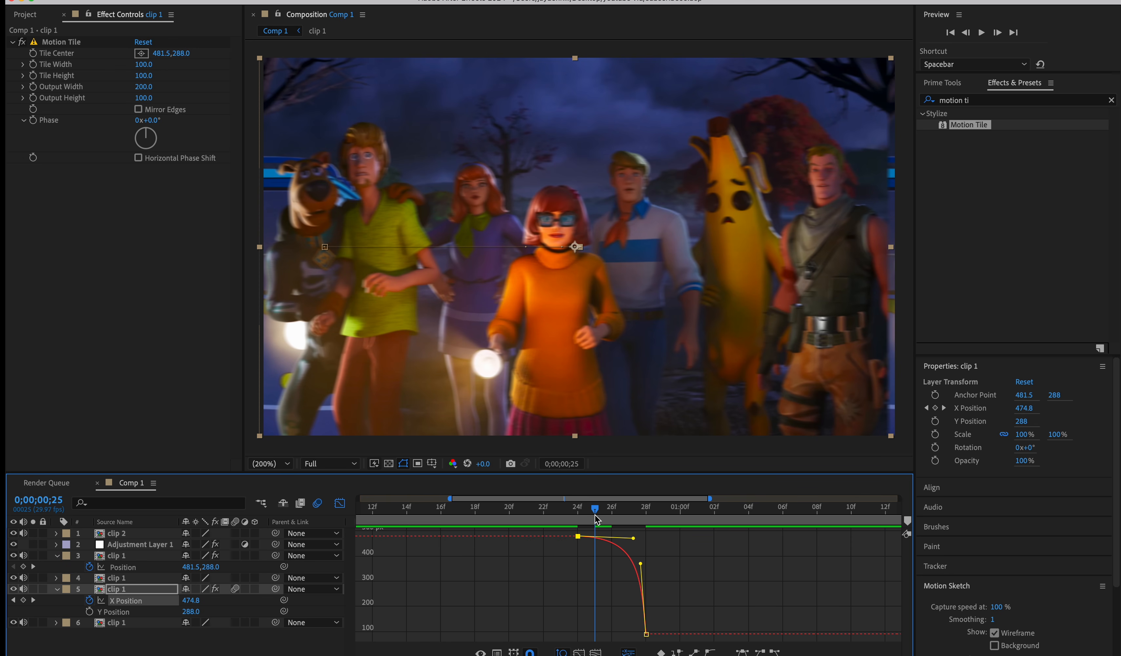
pyautogui.press('space')
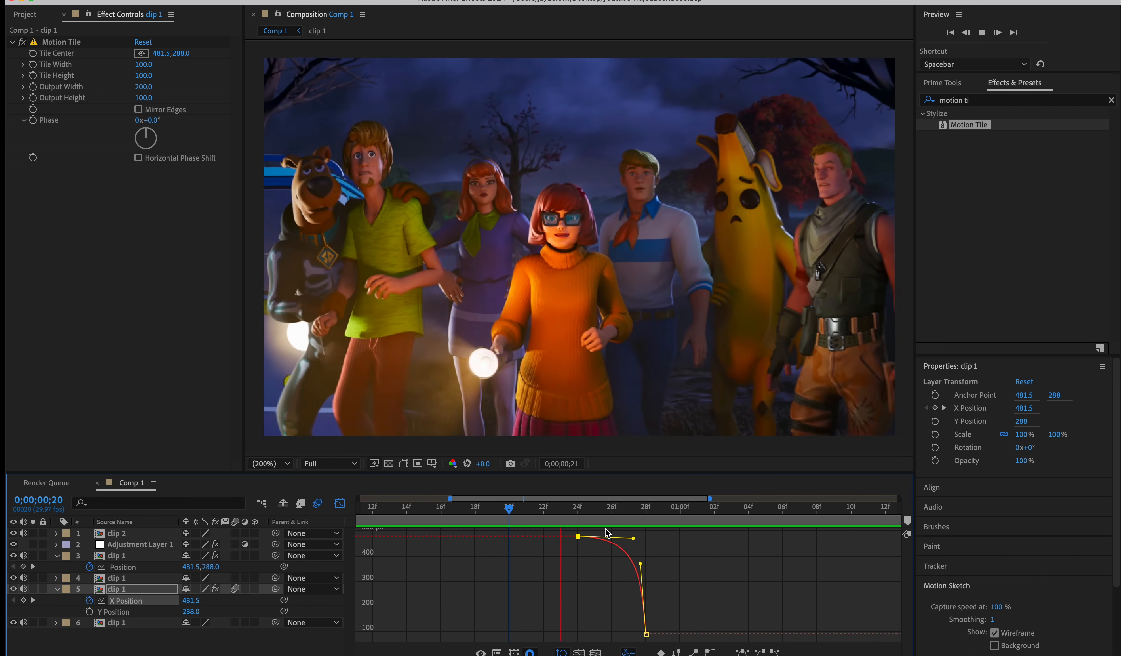
pyautogui.press('space')
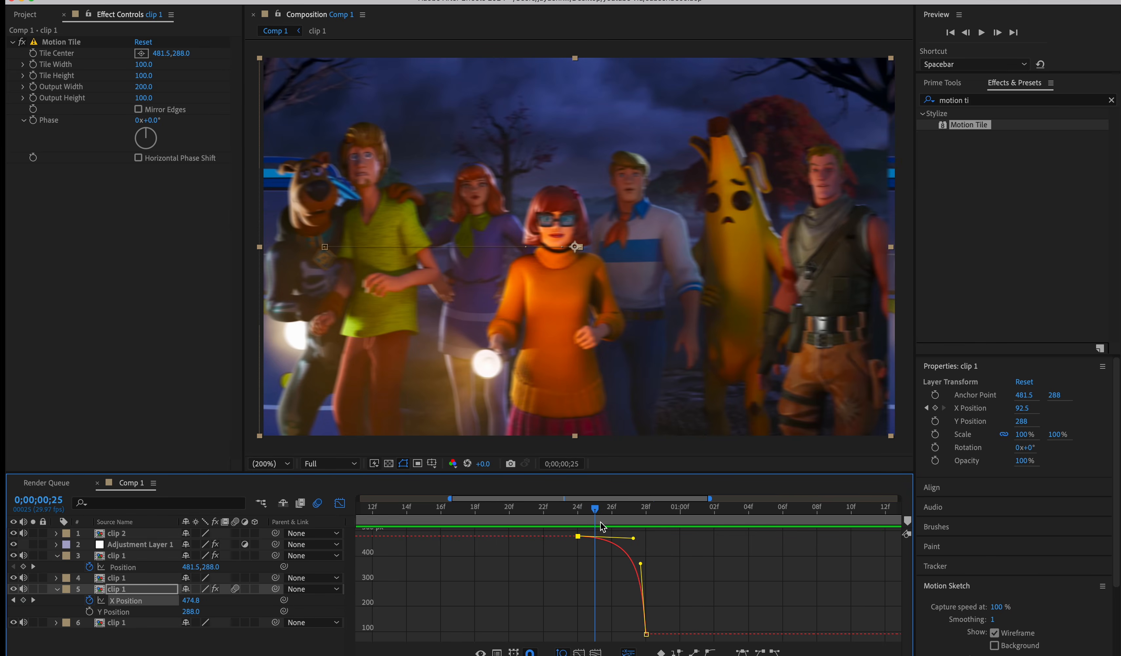
# Close the X Position value graph and move the current time to 0;00;01;09, five frames into clip 2.
pyautogui.moveTo(601, 521); pyautogui.dragTo(711, 522)
pyautogui.click(340, 503)
pyautogui.hscroll(5, 705, 545)
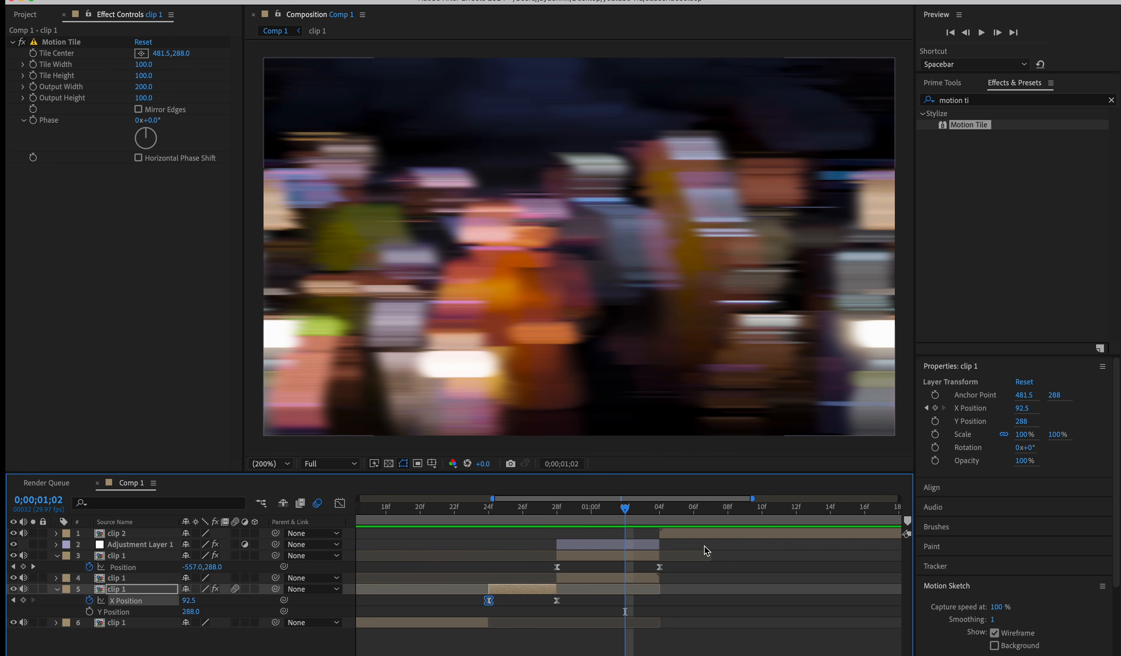
pyautogui.moveTo(594, 511); pyautogui.dragTo(680, 513)
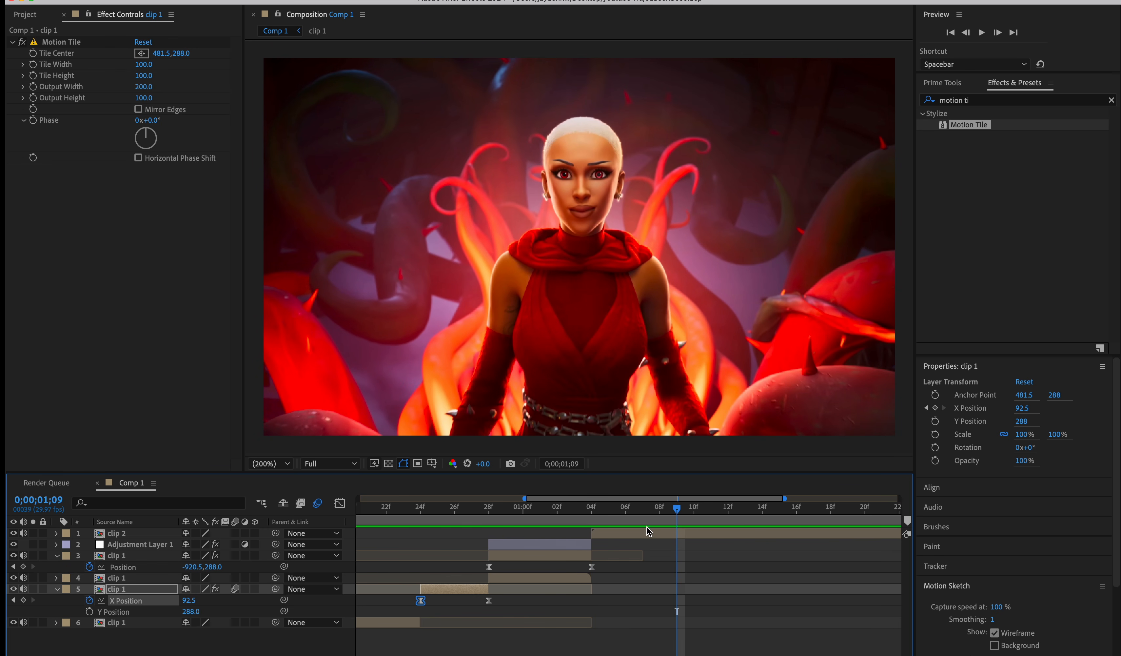
# Apply the Motion Tile effect to clip 2 and set its Output Width to 200.
pyautogui.click(645, 528)
pyautogui.moveTo(968, 130); pyautogui.dragTo(670, 535)
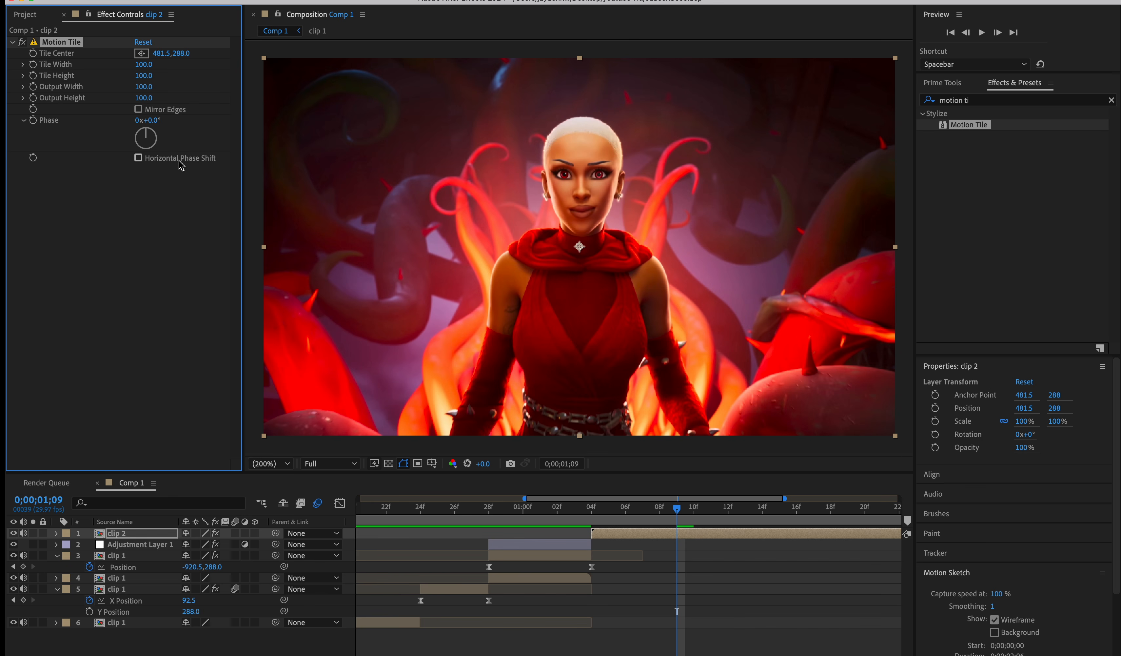
pyautogui.click(147, 87)
pyautogui.press('Return')
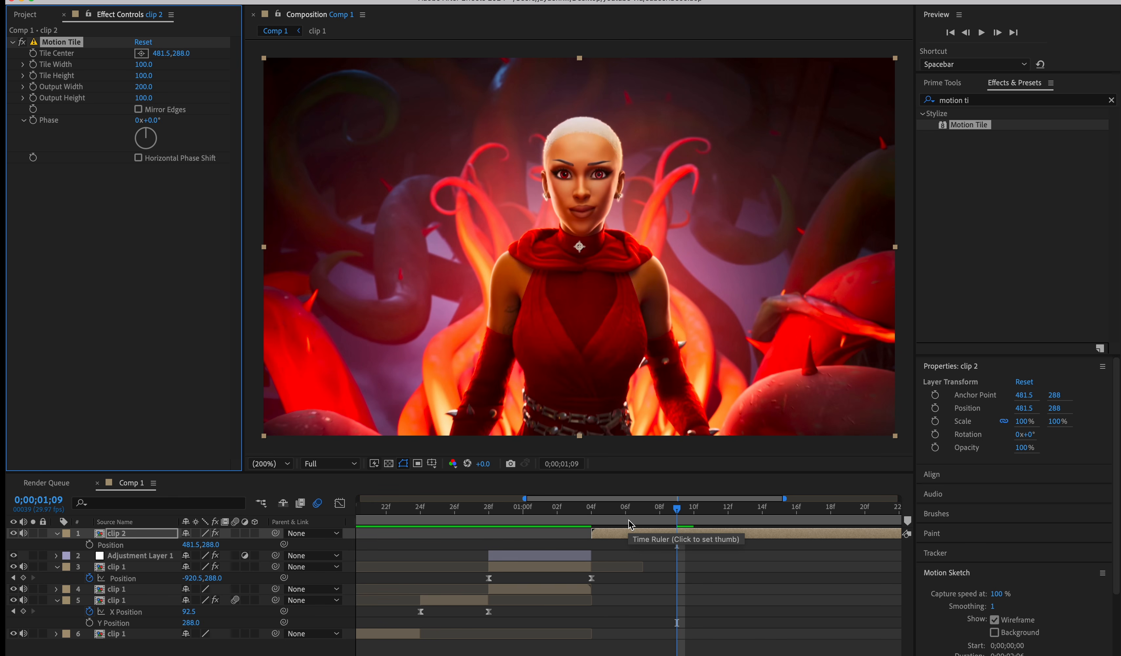
# Reveal clip 2's Position property and separate it into X and Y dimensions.
pyautogui.press('p')
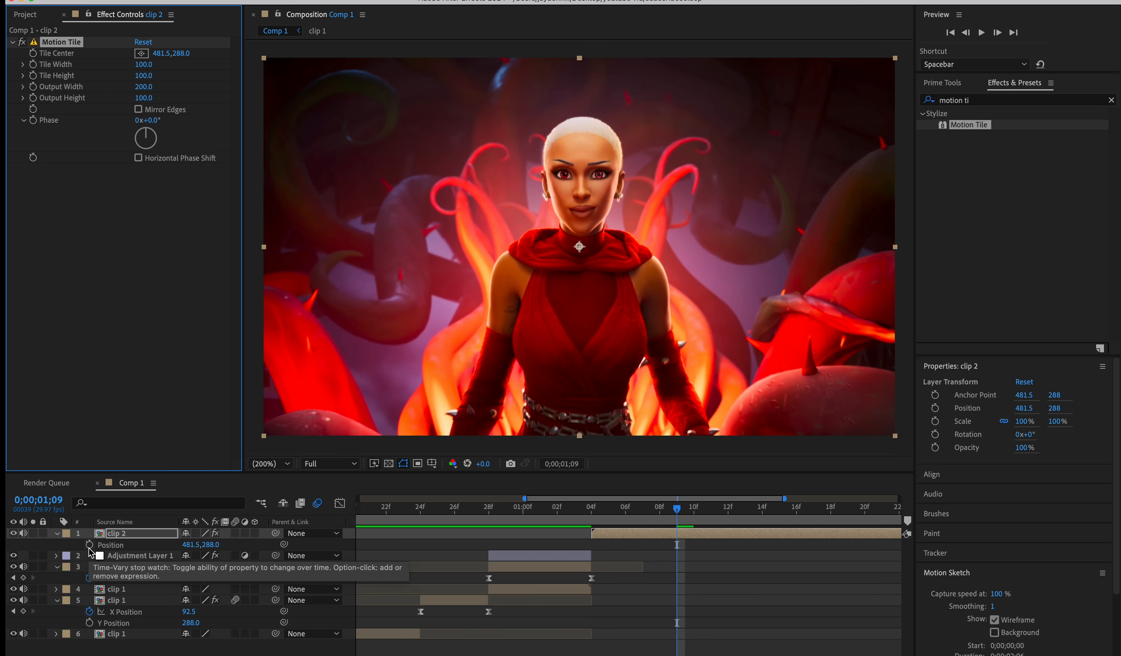
pyautogui.rightClick(124, 545)
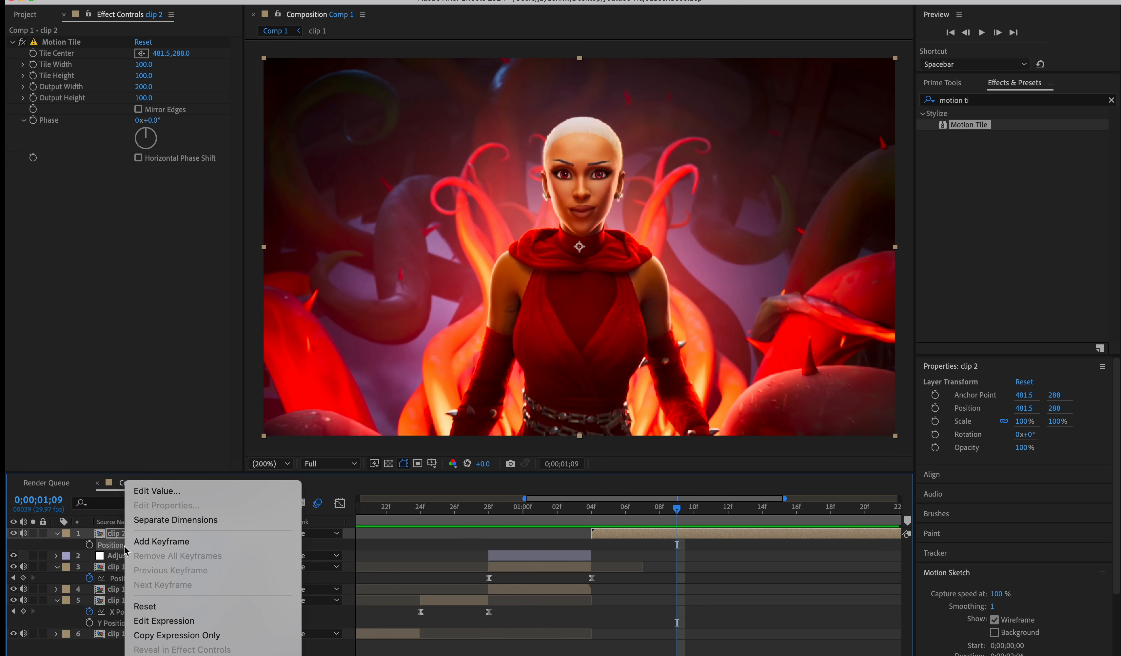
pyautogui.click(176, 519)
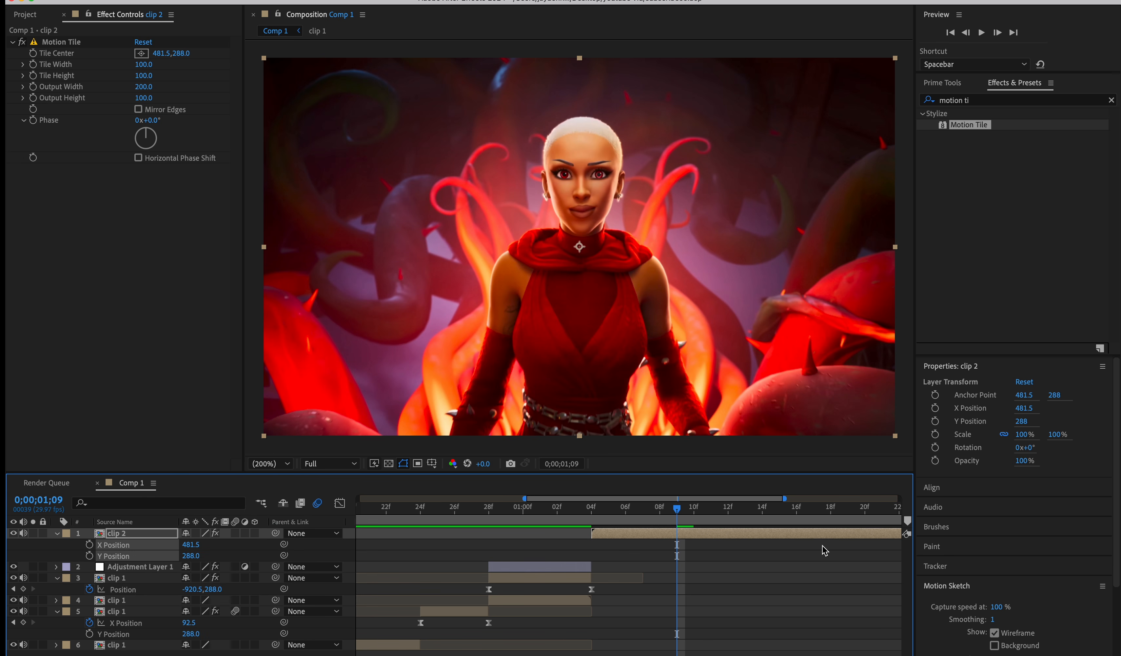
pyautogui.click(801, 565)
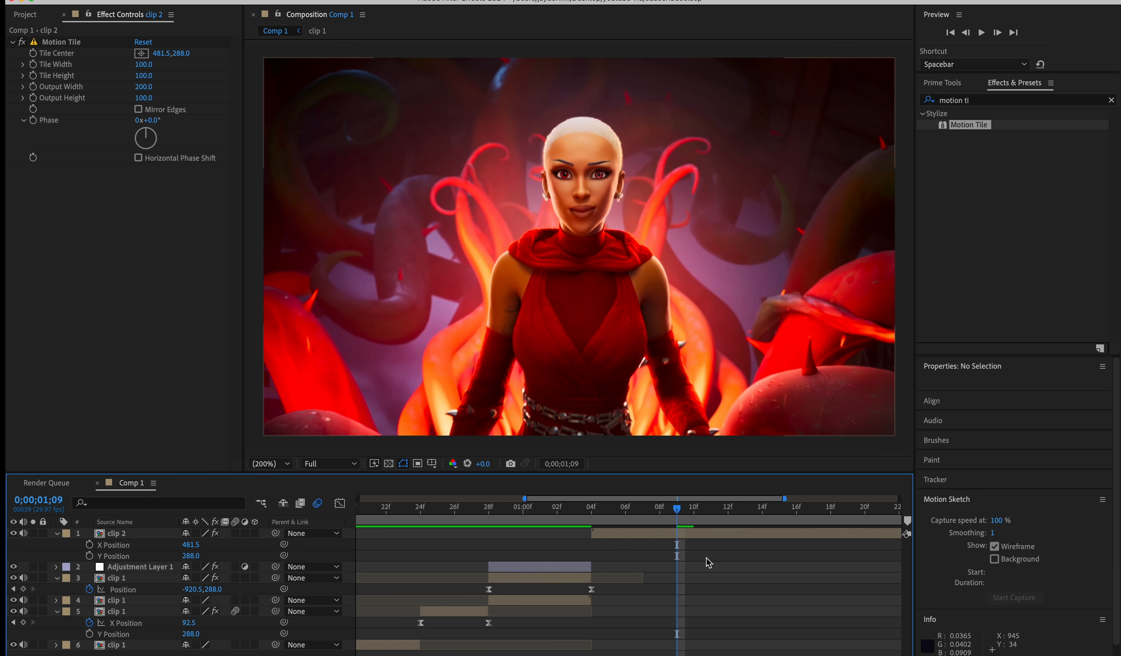
# Keyframe clip 2's X Position at 481.5 at 0;00;01;09 and at 897.5 at the clip's start, 0;00;01;04.
pyautogui.click(89, 545)
pyautogui.moveTo(672, 519); pyautogui.dragTo(590, 517)
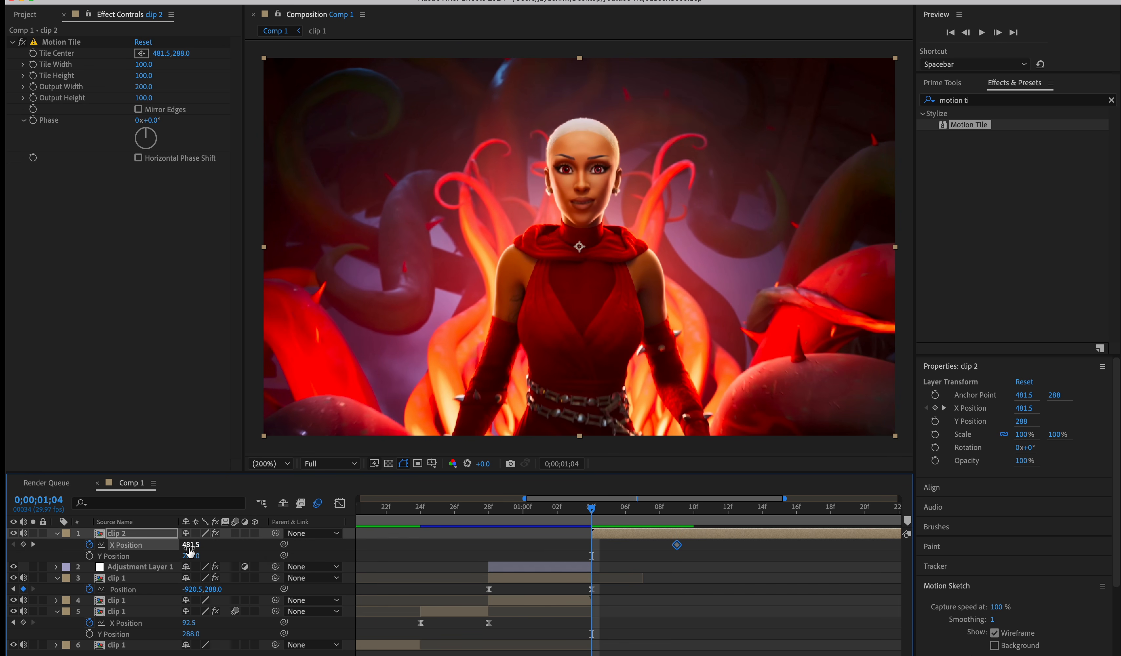
pyautogui.moveTo(190, 552); pyautogui.dragTo(159, 545)
pyautogui.moveTo(593, 517); pyautogui.dragTo(598, 519)
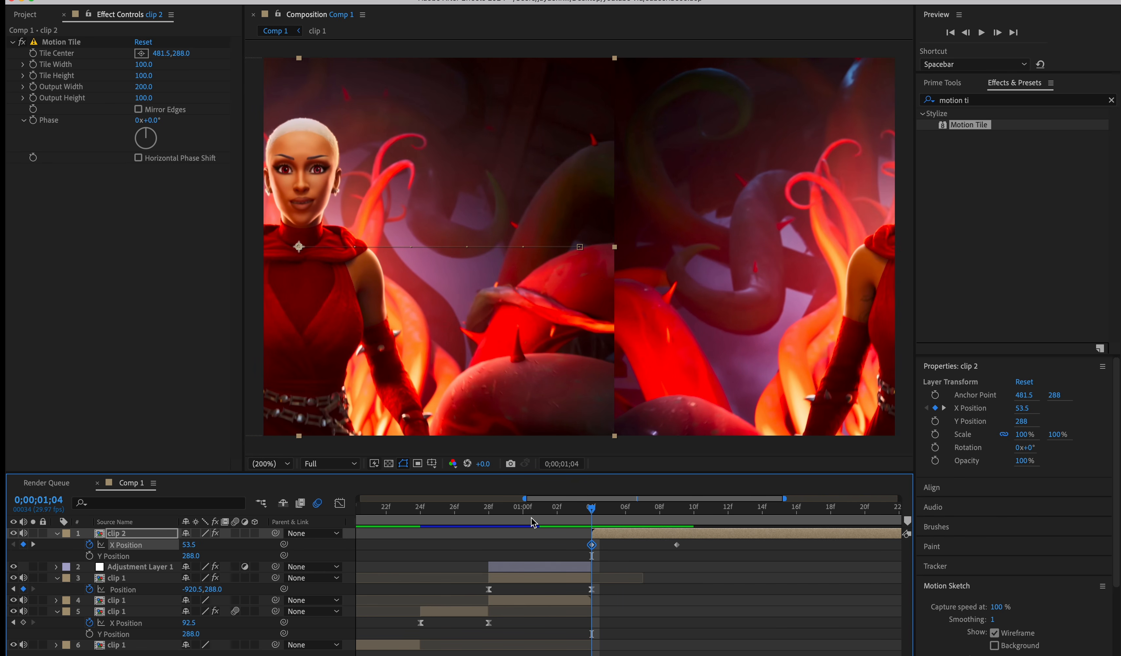
pyautogui.moveTo(186, 544); pyautogui.dragTo(559, 548)
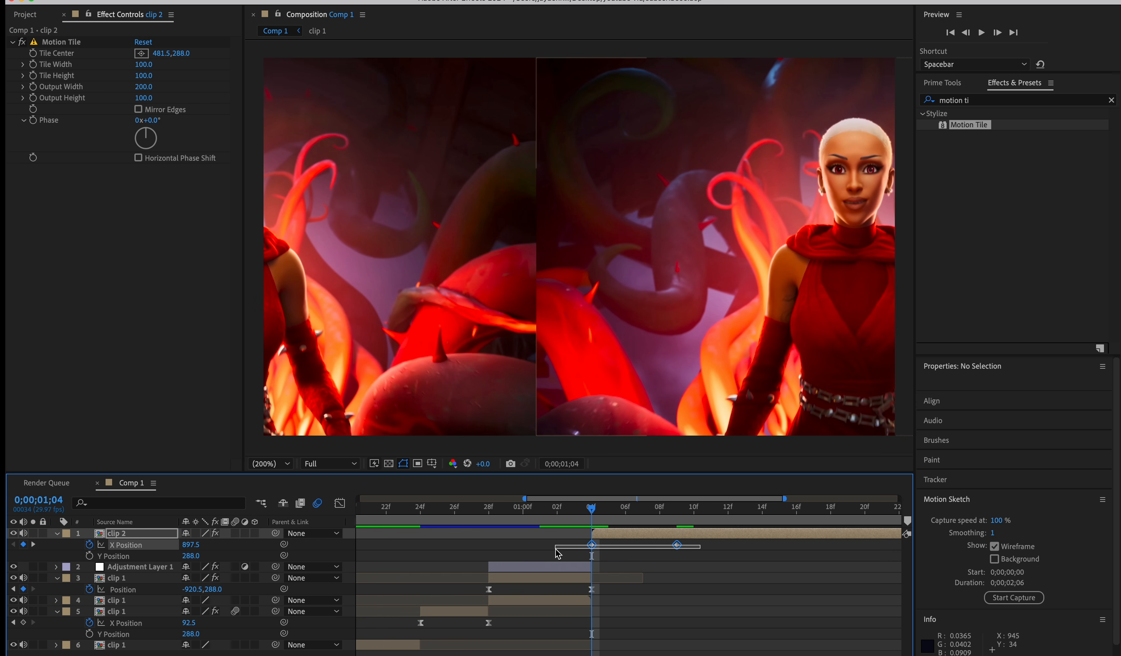
# Apply Easy Ease to clip 2's X Position keyframes and reshape the value graph to drop steeply out of the first keyframe.
pyautogui.press('F9')
pyautogui.click(589, 545)
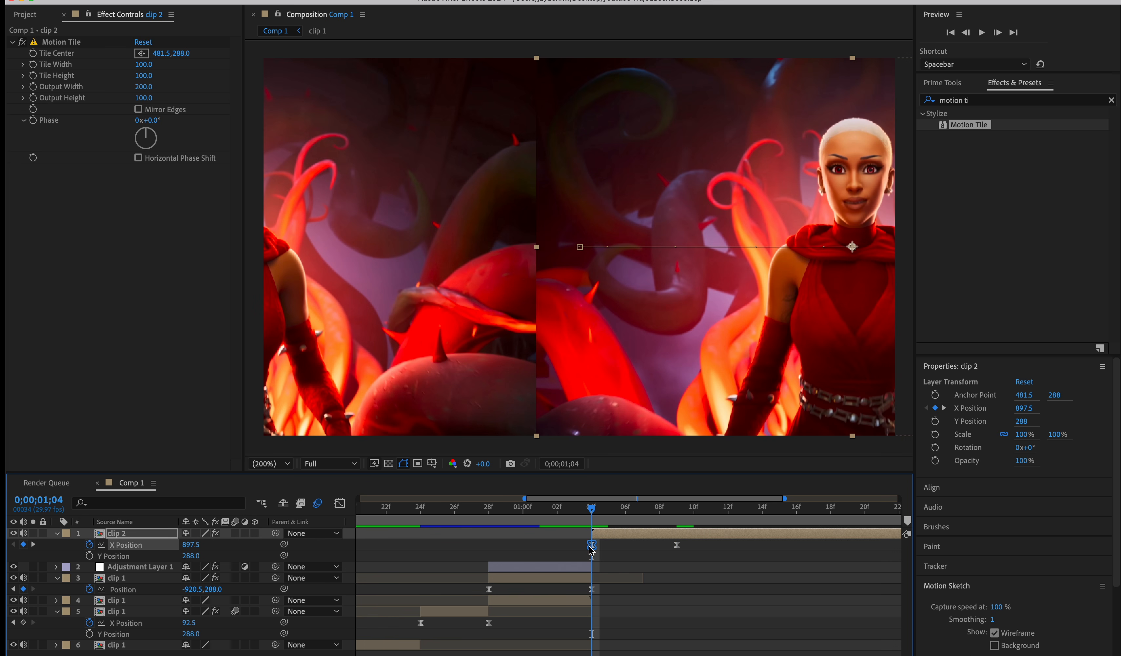
pyautogui.click(341, 506)
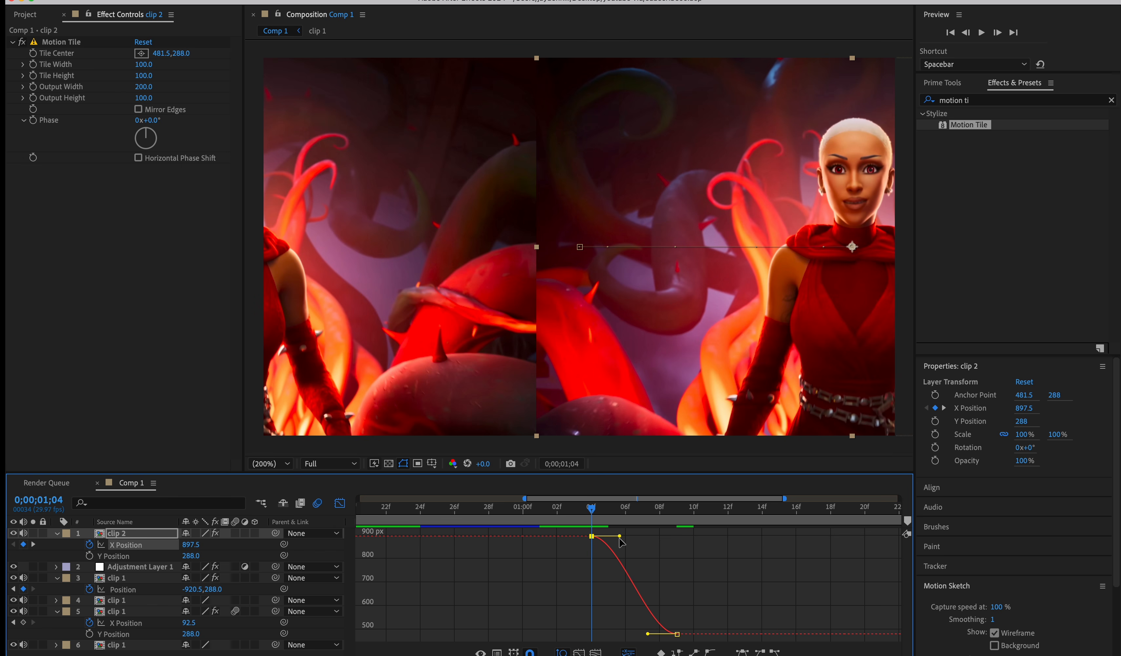
pyautogui.moveTo(622, 537); pyautogui.dragTo(572, 611)
# Enable motion blur for clip 2 and preview its slide into place.
pyautogui.moveTo(599, 512)
pyautogui.mouseDown()
pyautogui.moveTo(608, 514)
pyautogui.moveTo(599, 517)
pyautogui.mouseUp()
pyautogui.click(235, 533)
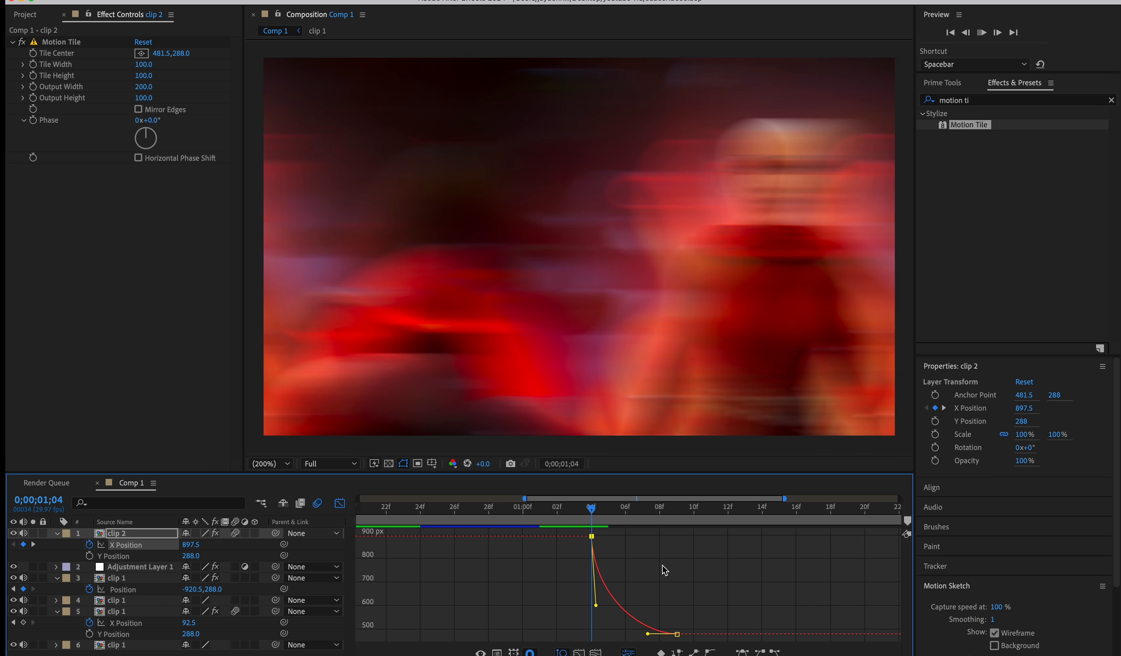
pyautogui.press('space')
pyautogui.press('space')
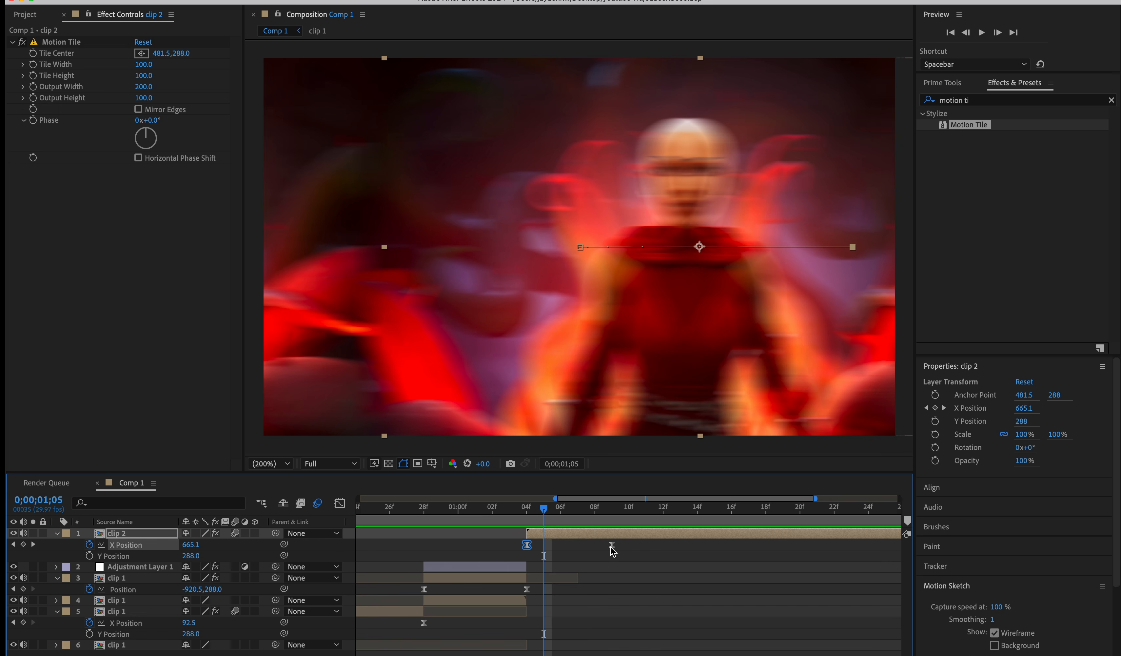
# Move clip 2's last X Position keyframe to 0;00;01;14 and preview the slower slide.
pyautogui.moveTo(611, 545); pyautogui.dragTo(697, 552)
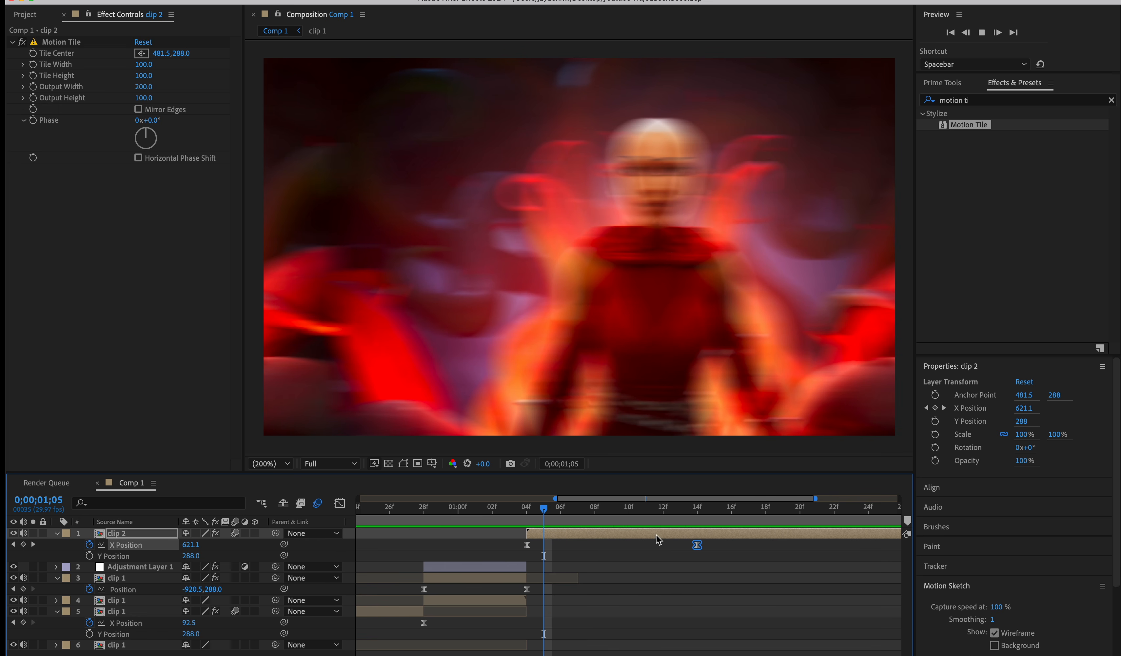
pyautogui.press('space')
pyautogui.press('space')
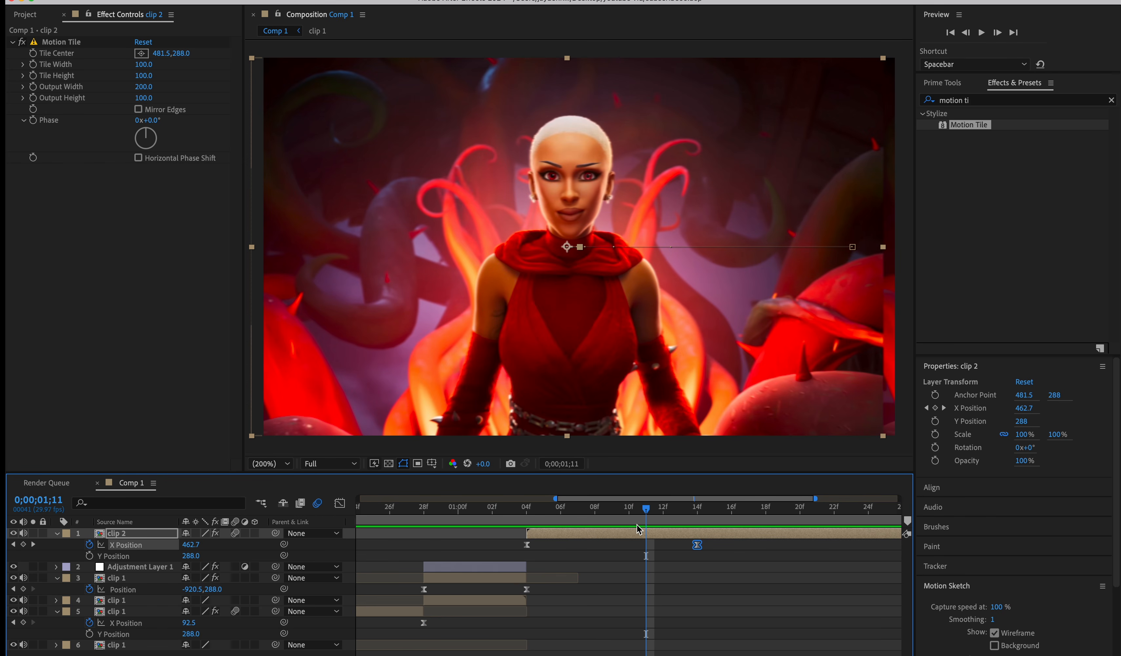
# Steepen the start of clip 2's X Position curve further, preview the transition from clip 1, and close the value graph.
pyautogui.hotkey('shift', 'F3')
pyautogui.moveTo(536, 634); pyautogui.dragTo(532, 605)
pyautogui.moveTo(578, 508); pyautogui.dragTo(423, 531)
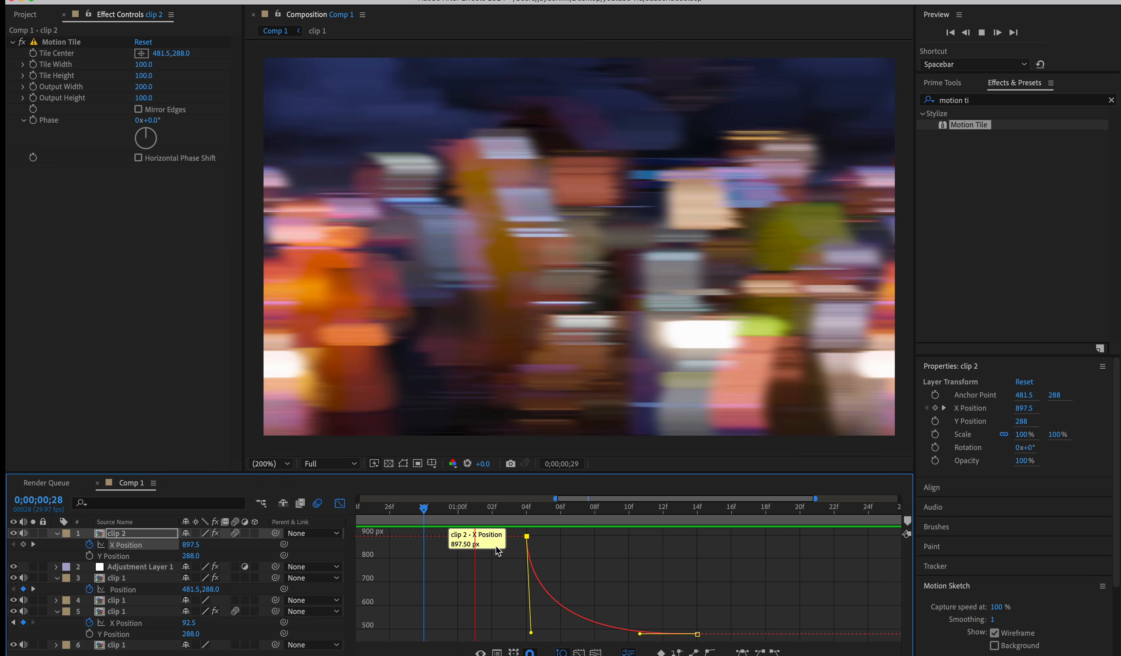
pyautogui.press('space')
pyautogui.press('space')
pyautogui.hotkey('shift', 'F3')
pyautogui.moveTo(604, 509); pyautogui.dragTo(572, 516)
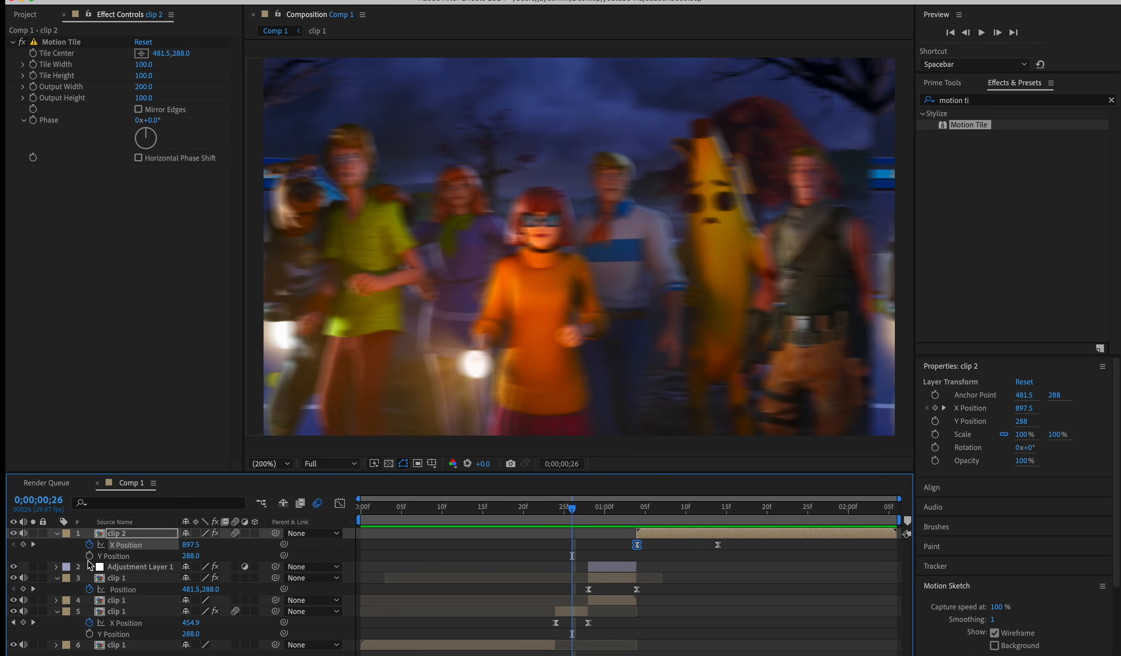
# Duplicate Adjustment Layer 1, place the copy above clip 2, and shift it to start at 0;00;01;04.
pyautogui.click(127, 566)
pyautogui.press('super+d')
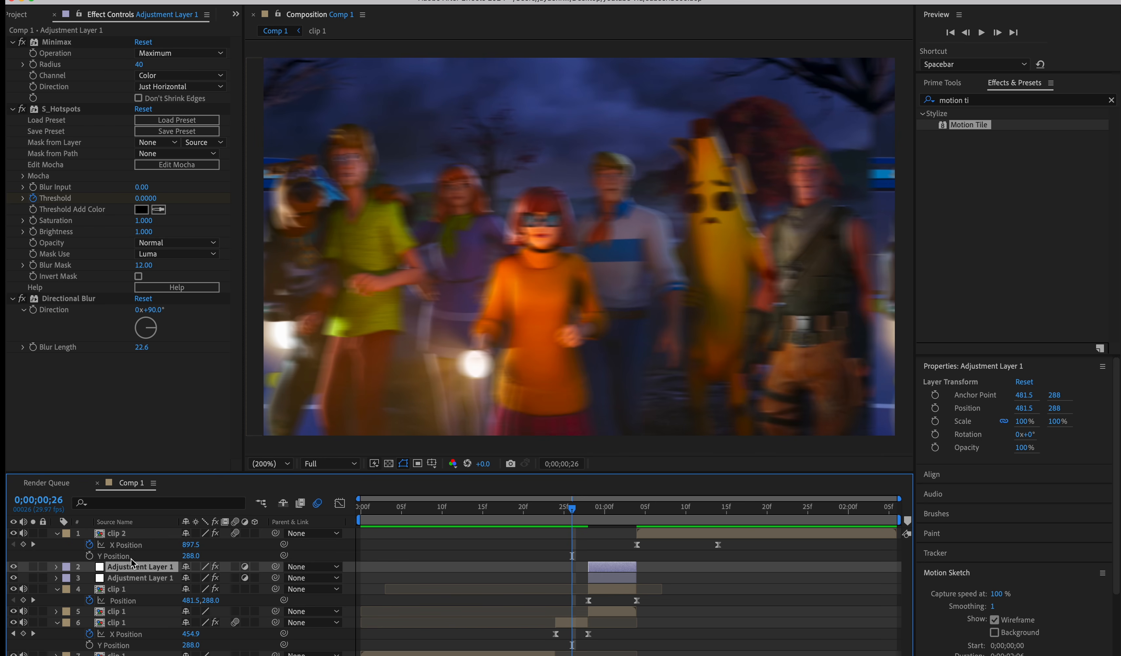
pyautogui.moveTo(133, 563); pyautogui.dragTo(138, 528)
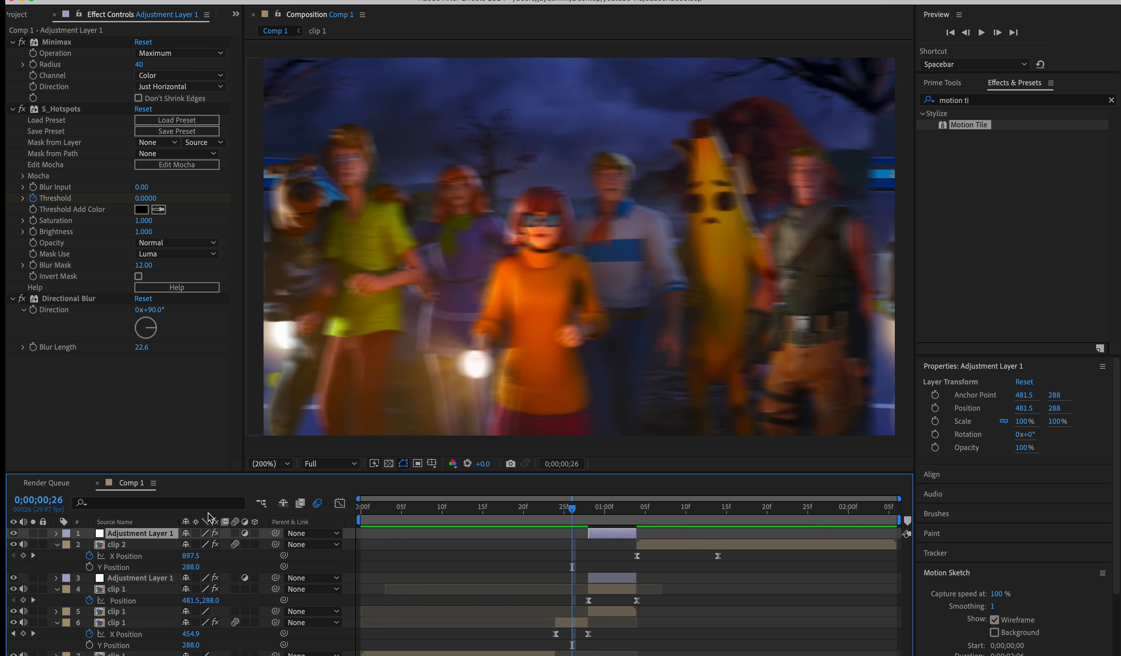
pyautogui.click(644, 514)
pyautogui.moveTo(626, 536); pyautogui.dragTo(637, 510)
# Reveal the copied adjustment layer's keyframes and move its last S_Hotspots Threshold keyframe to 0;00;01;04.
pyautogui.press('u')
pyautogui.click(655, 510)
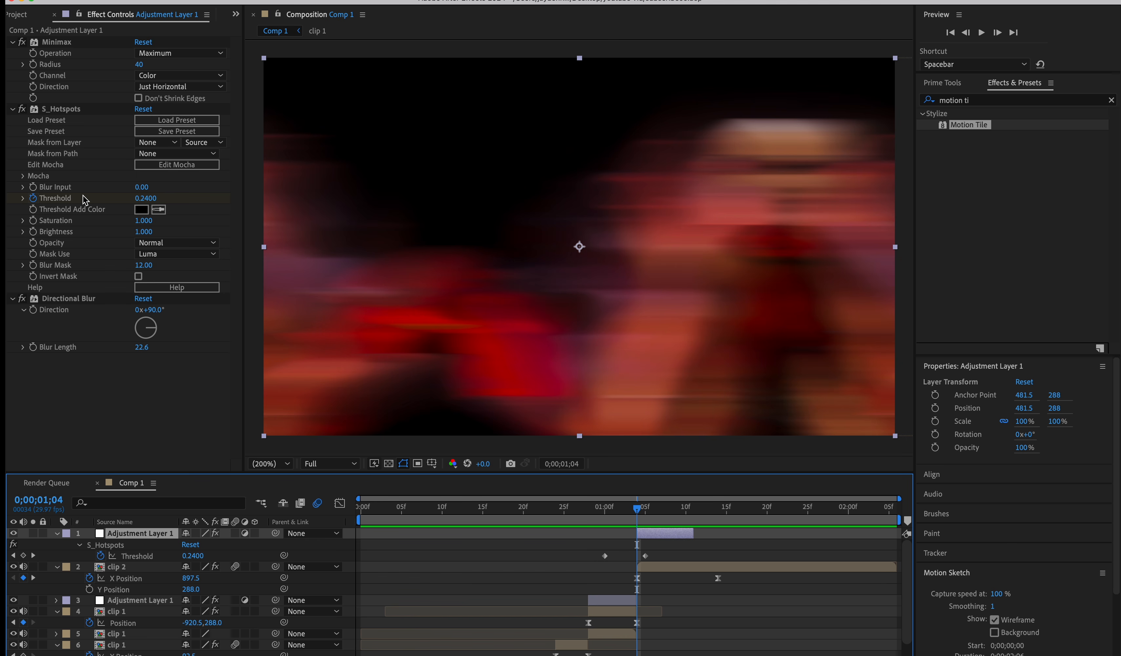
pyautogui.moveTo(644, 556); pyautogui.dragTo(637, 557)
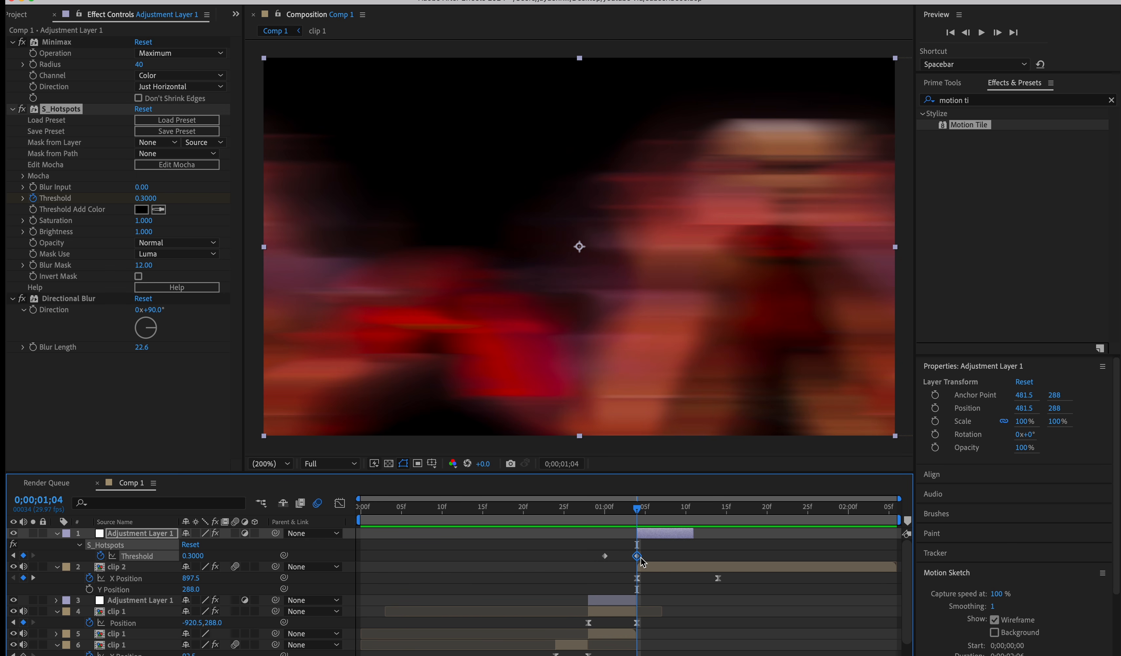
# Add an S_Hotspots Threshold keyframe of 0 at 0;00;01;07 on the copied adjustment layer.
pyautogui.moveTo(639, 507); pyautogui.dragTo(664, 507)
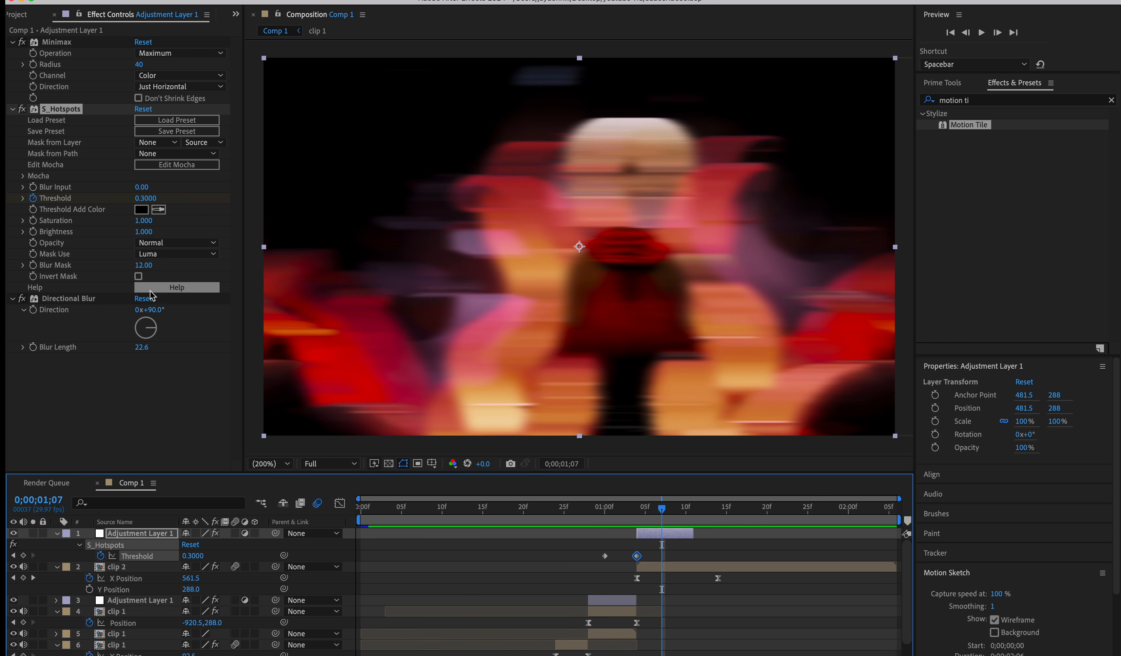
pyautogui.click(148, 198)
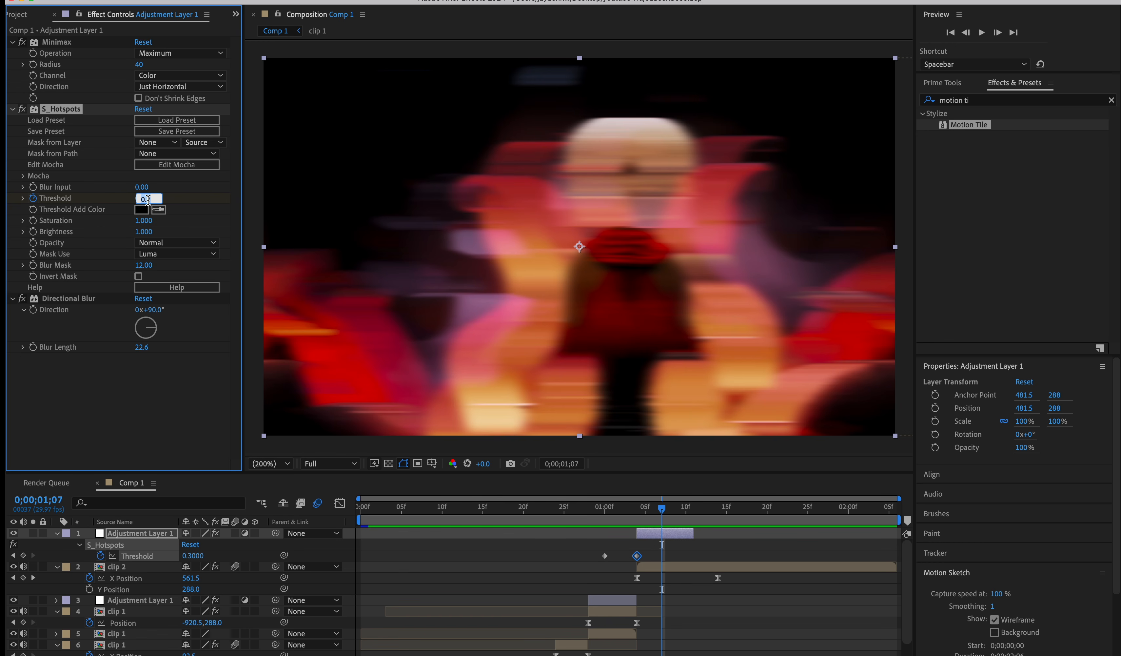
pyautogui.write('0')
pyautogui.press('Return')
# Delete the Minimax and Directional Blur effects from the copied adjustment layer and preview the transition.
pyautogui.click(62, 46)
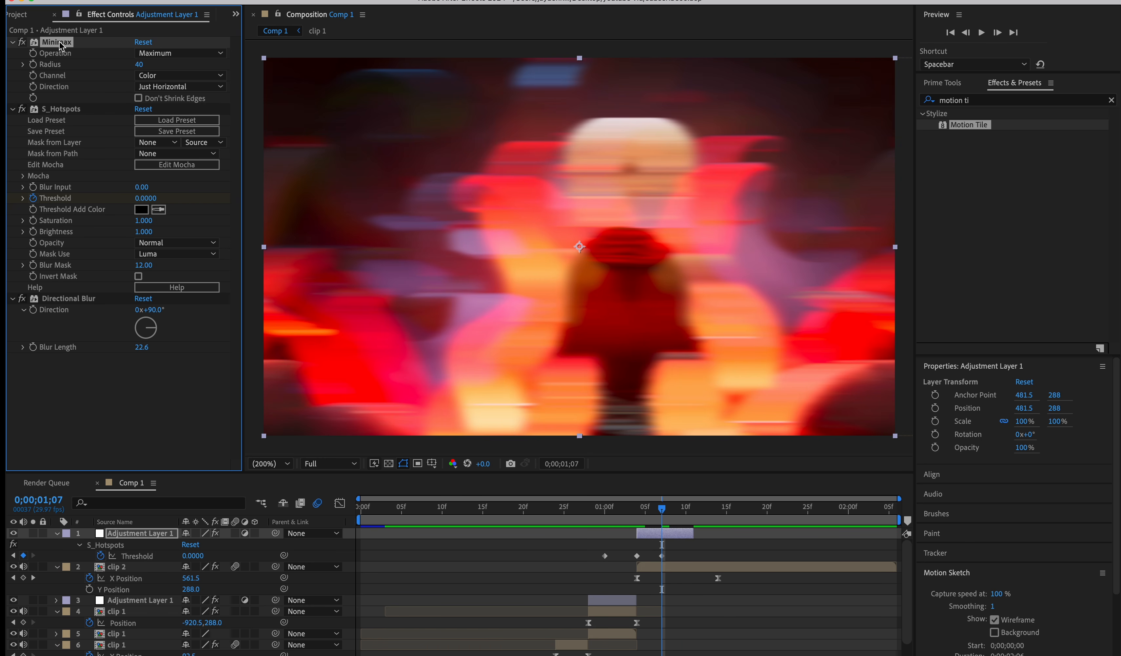
pyautogui.press('Delete')
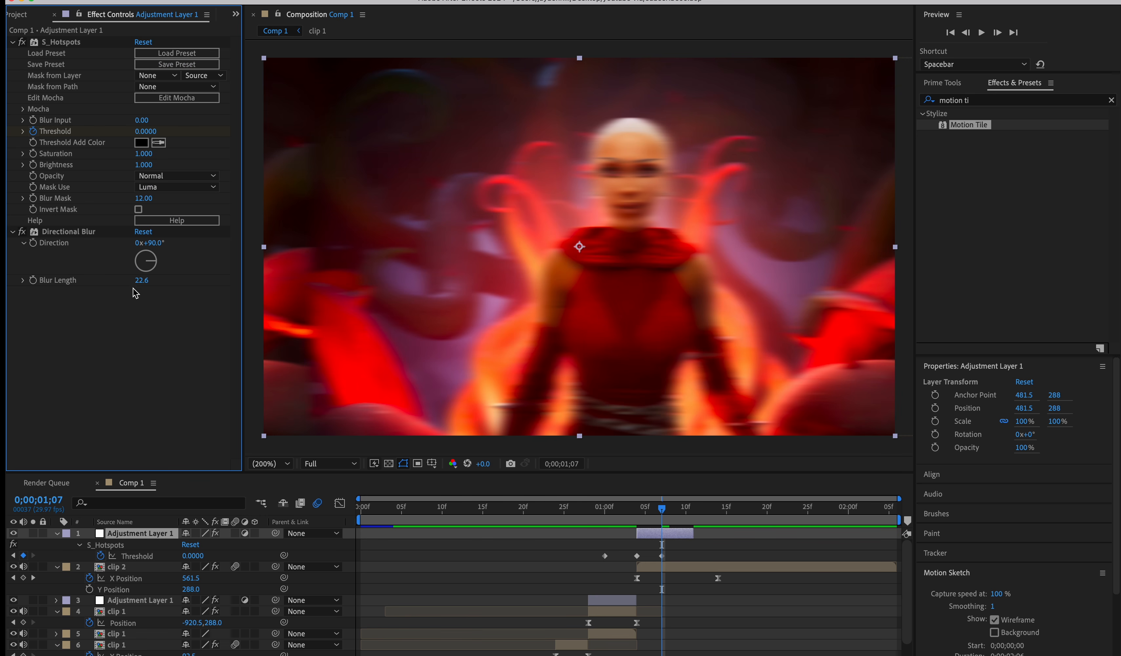
pyautogui.click(65, 231)
pyautogui.press('Delete')
pyautogui.press('space')
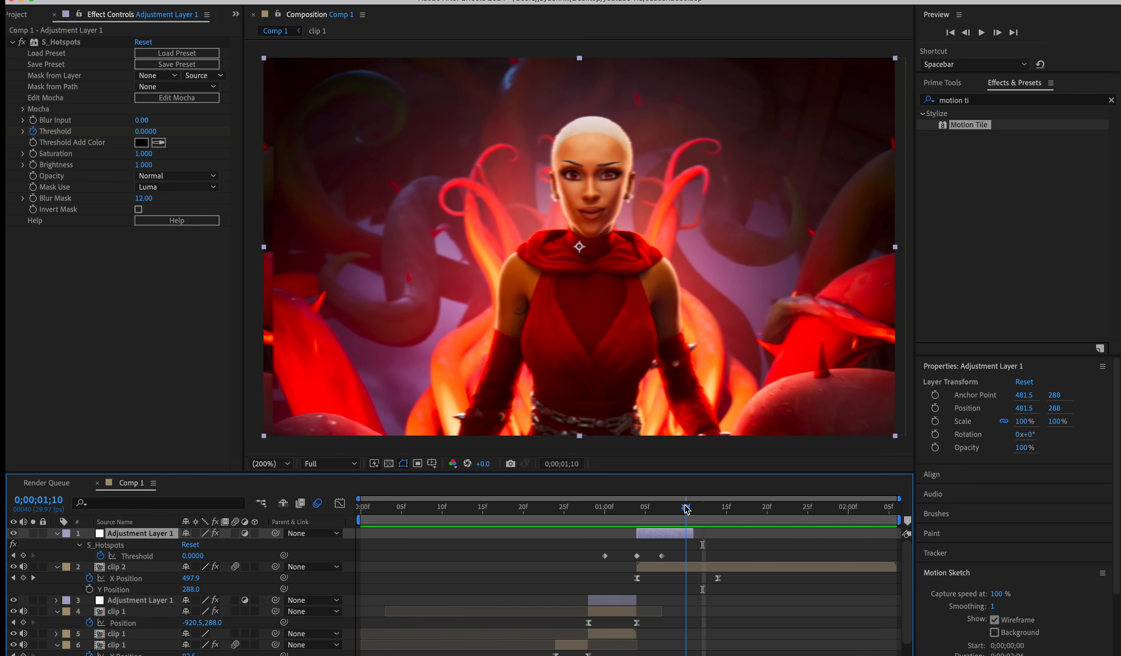
pyautogui.press('space')
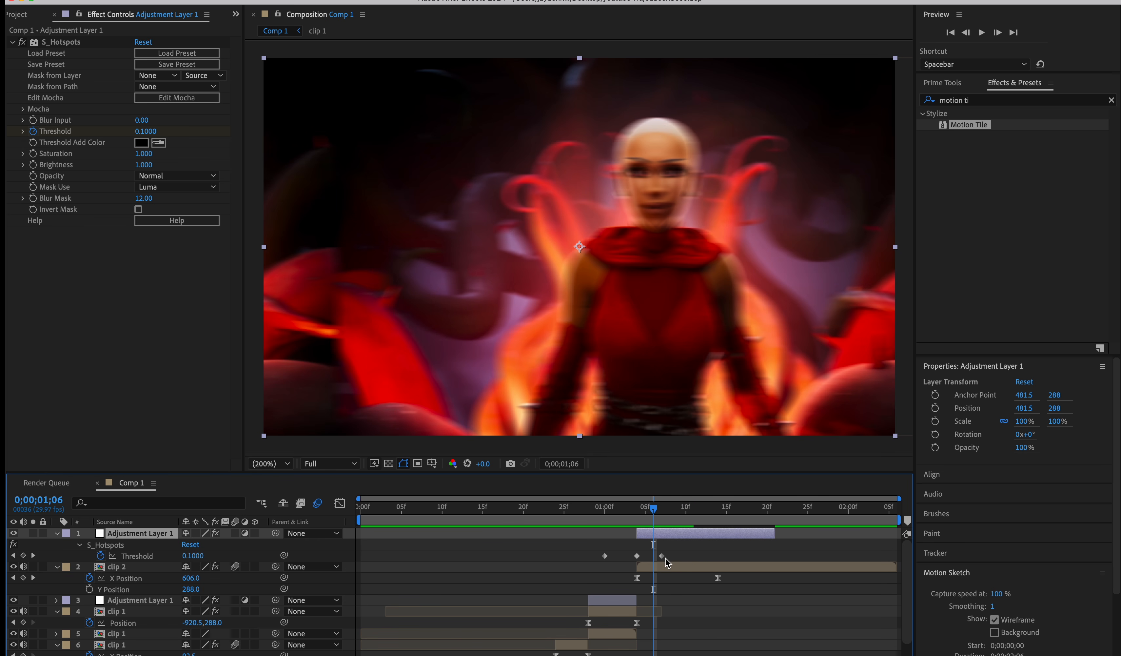
# Extend the copied adjustment layer to about 0;00;01;21 and move its last Threshold keyframe to 0;00;01;11.
pyautogui.moveTo(662, 556); pyautogui.dragTo(713, 558)
pyautogui.moveTo(690, 511)
pyautogui.mouseDown()
pyautogui.moveTo(585, 510)
pyautogui.moveTo(694, 512)
pyautogui.mouseUp()
pyautogui.click(719, 559)
pyautogui.click(710, 555)
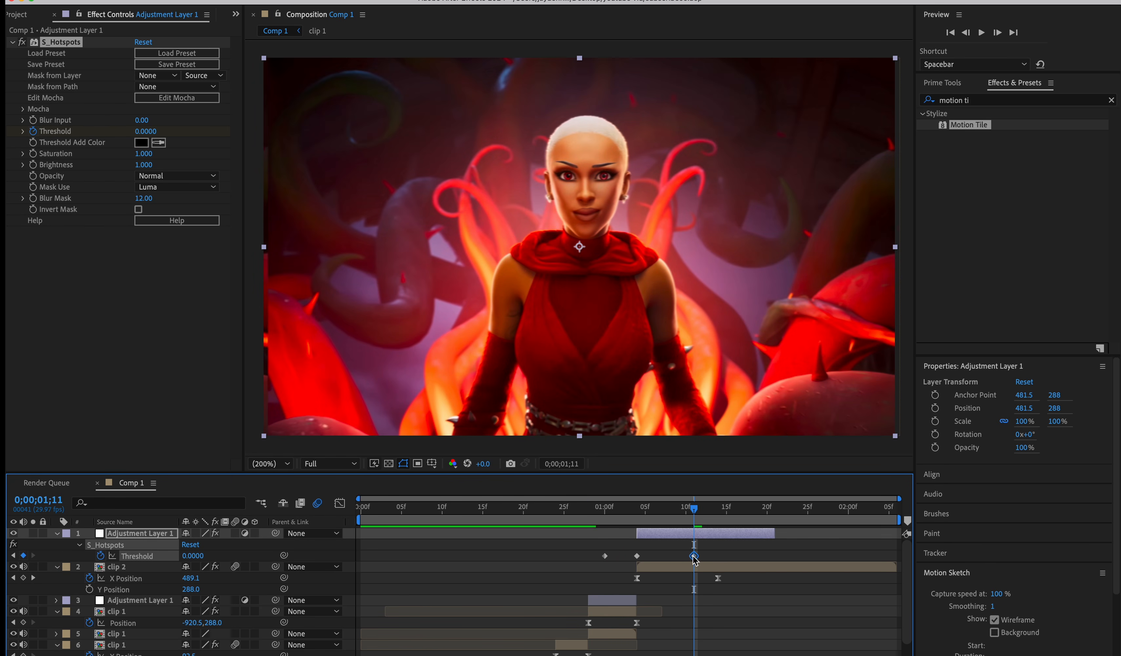